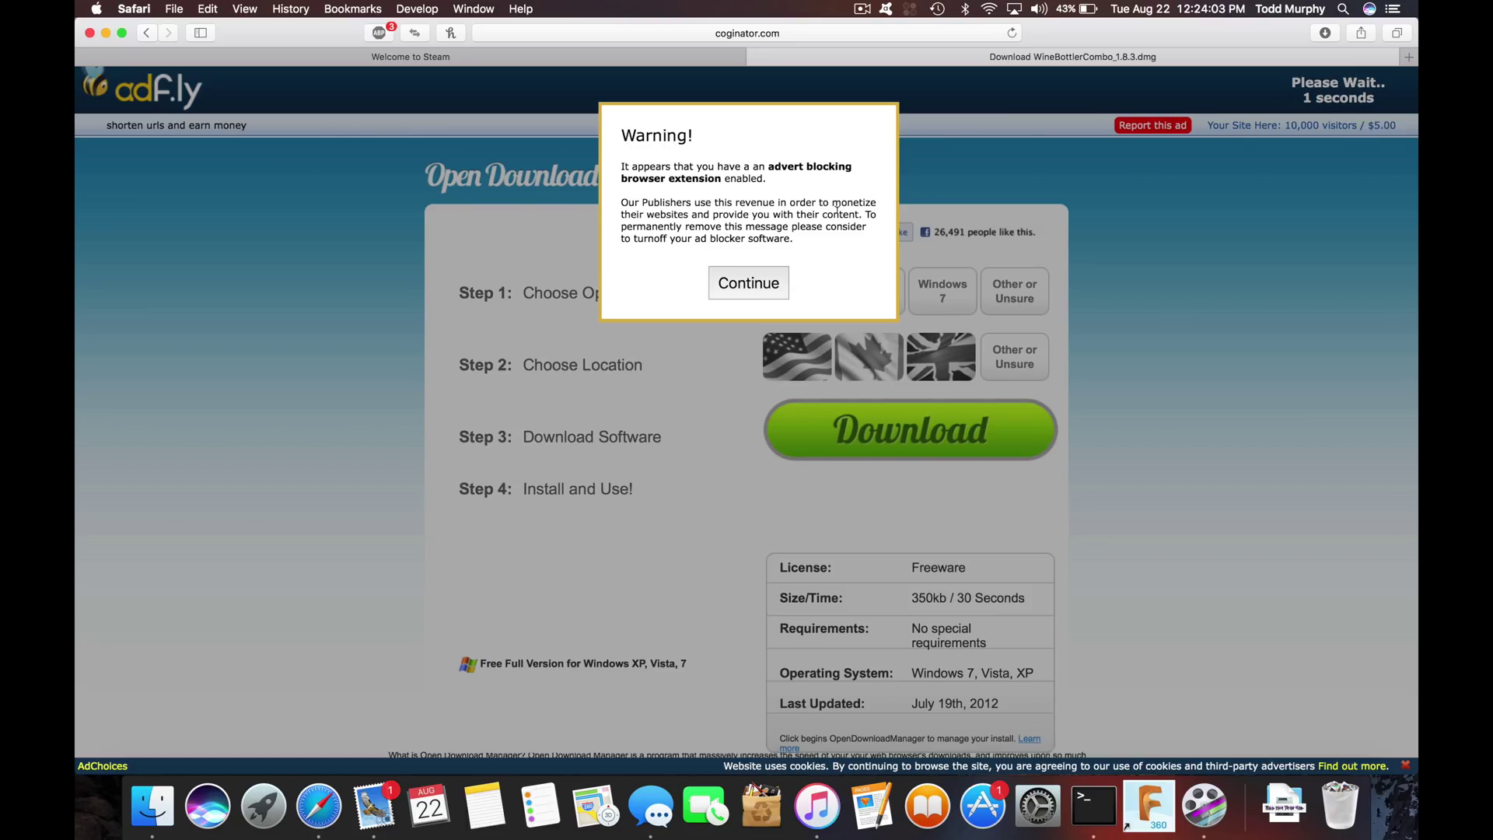
Turn off Adblock Plus for the WineBottler download site and reload the page.
left_click(750, 289)
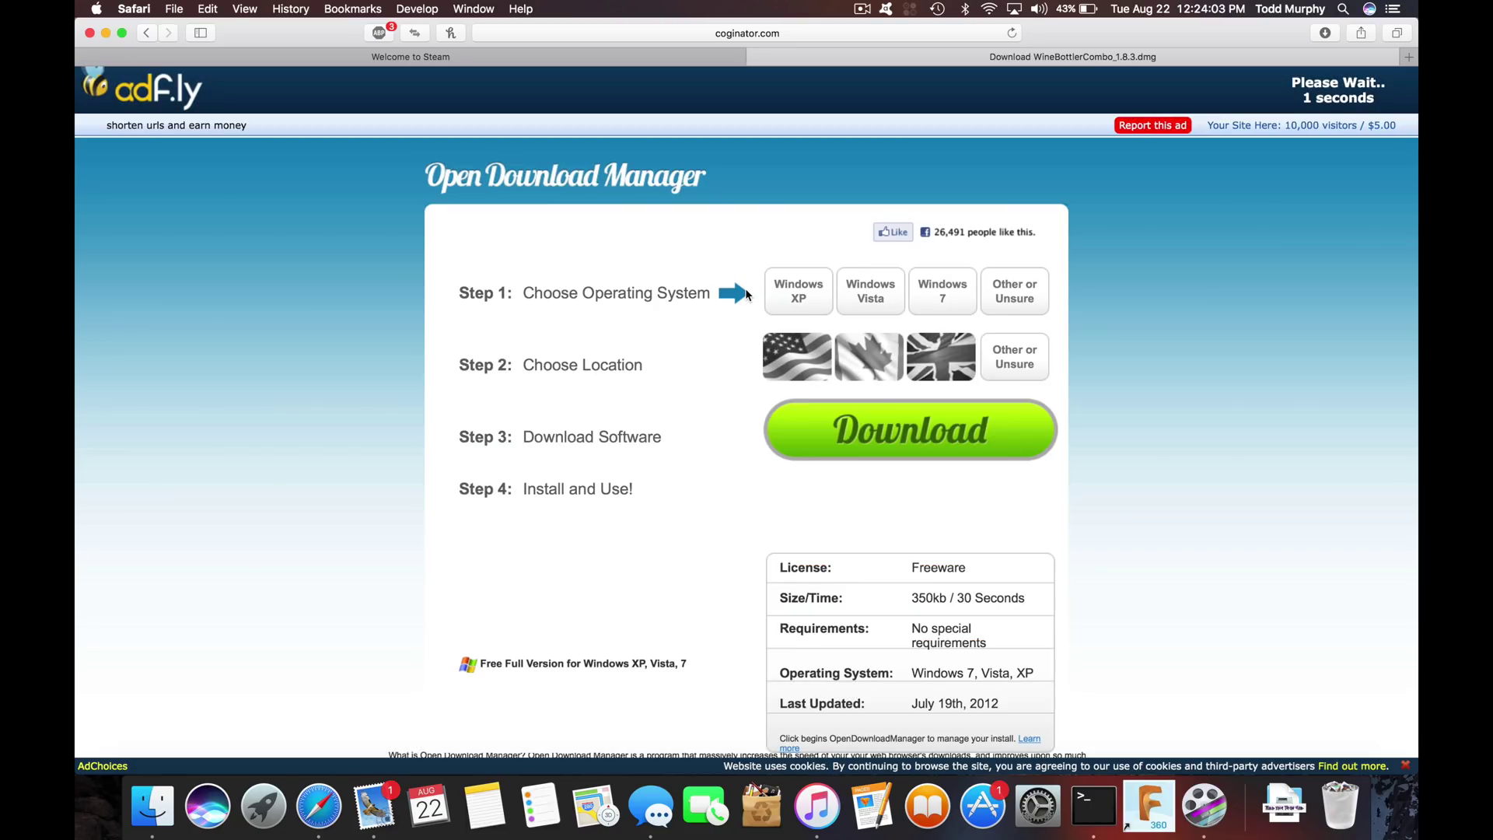
left_click(380, 34)
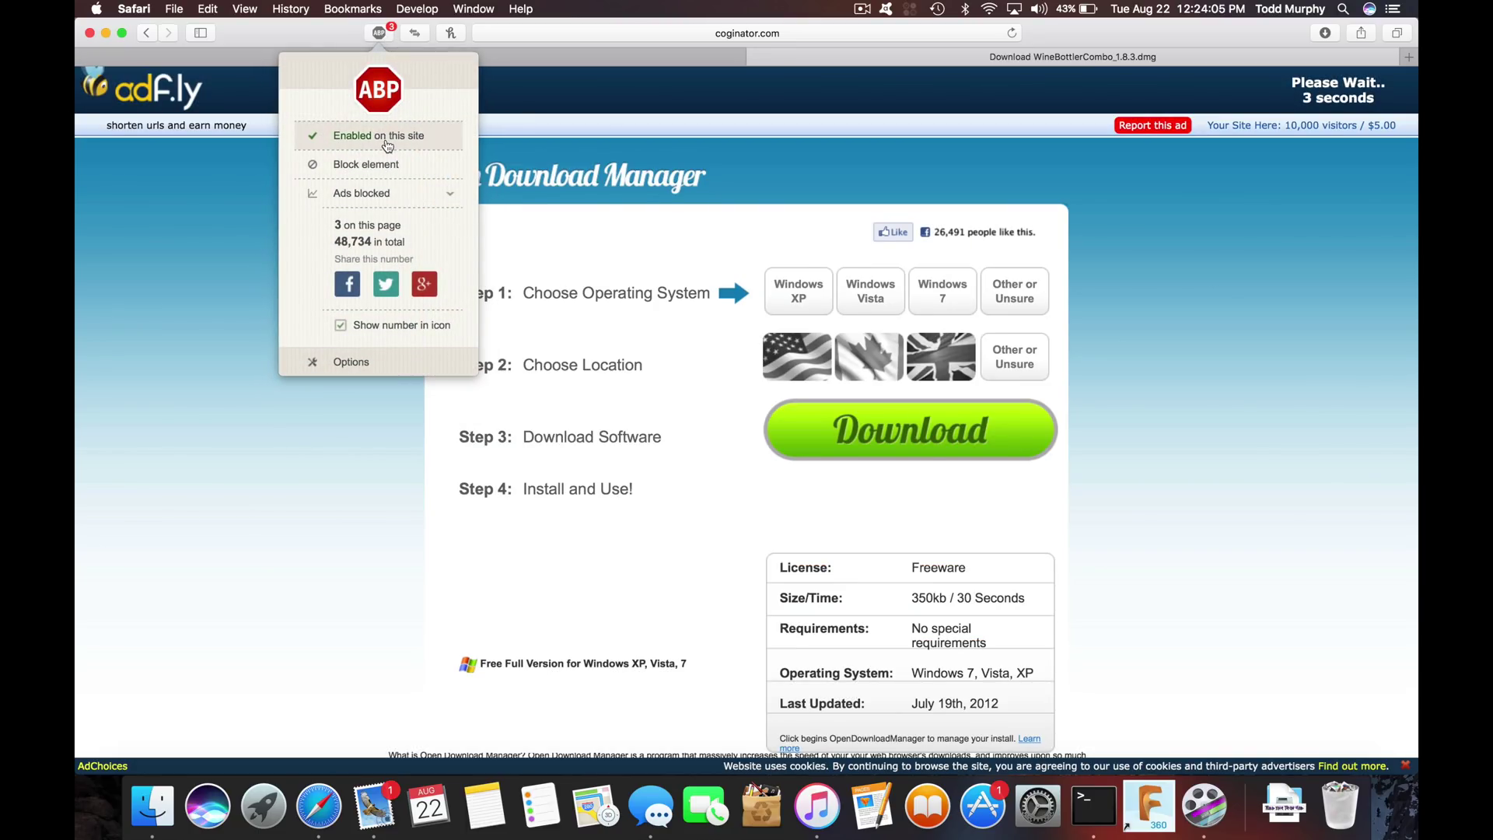
left_click(385, 137)
left_click(1012, 33)
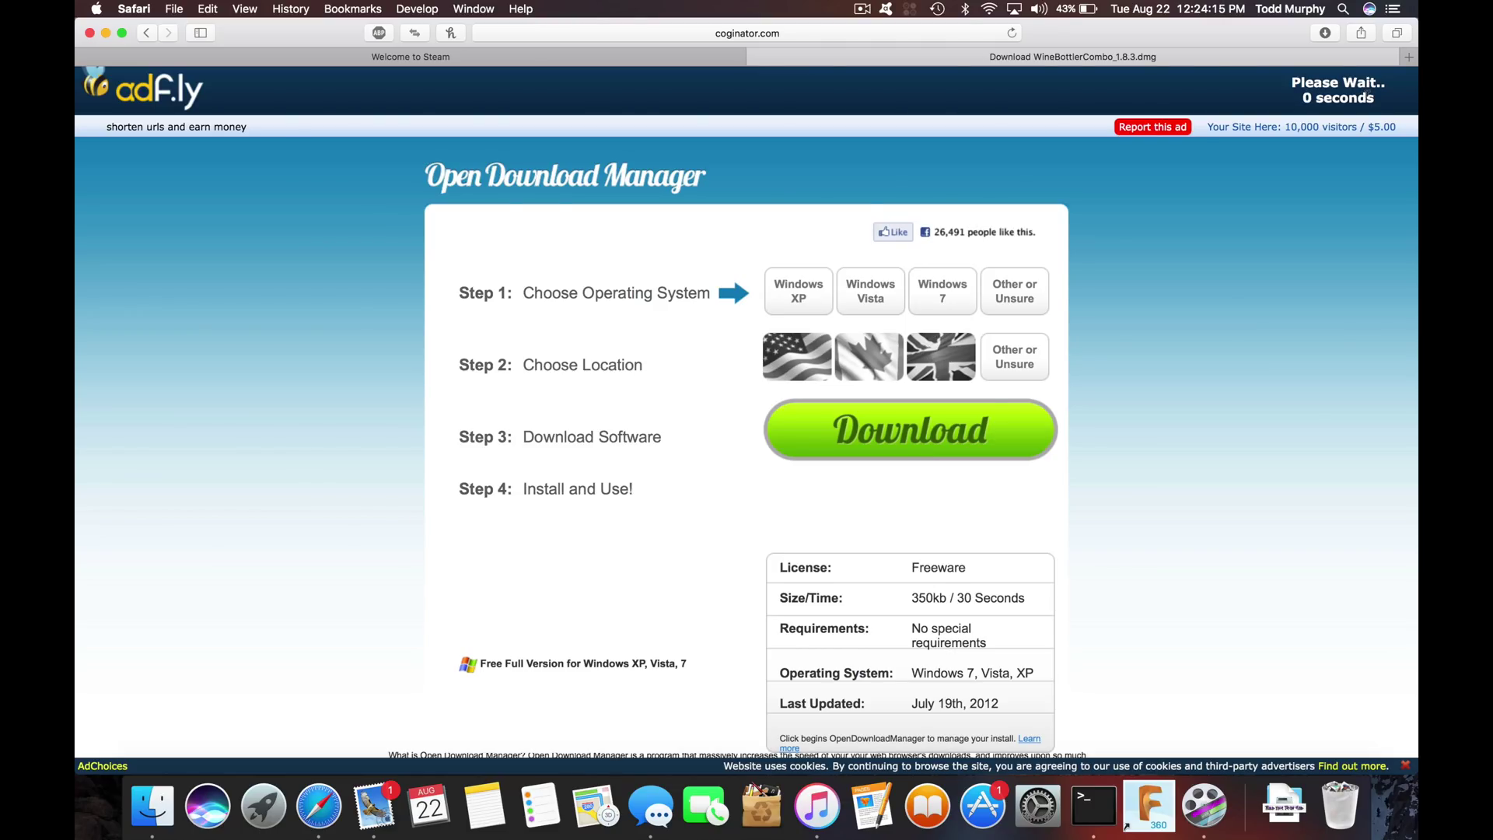
Skip the ad and confirm WineBottlerCombo_1.8.3.dmg is downloading in Safari's Downloads list.
left_click(1339, 95)
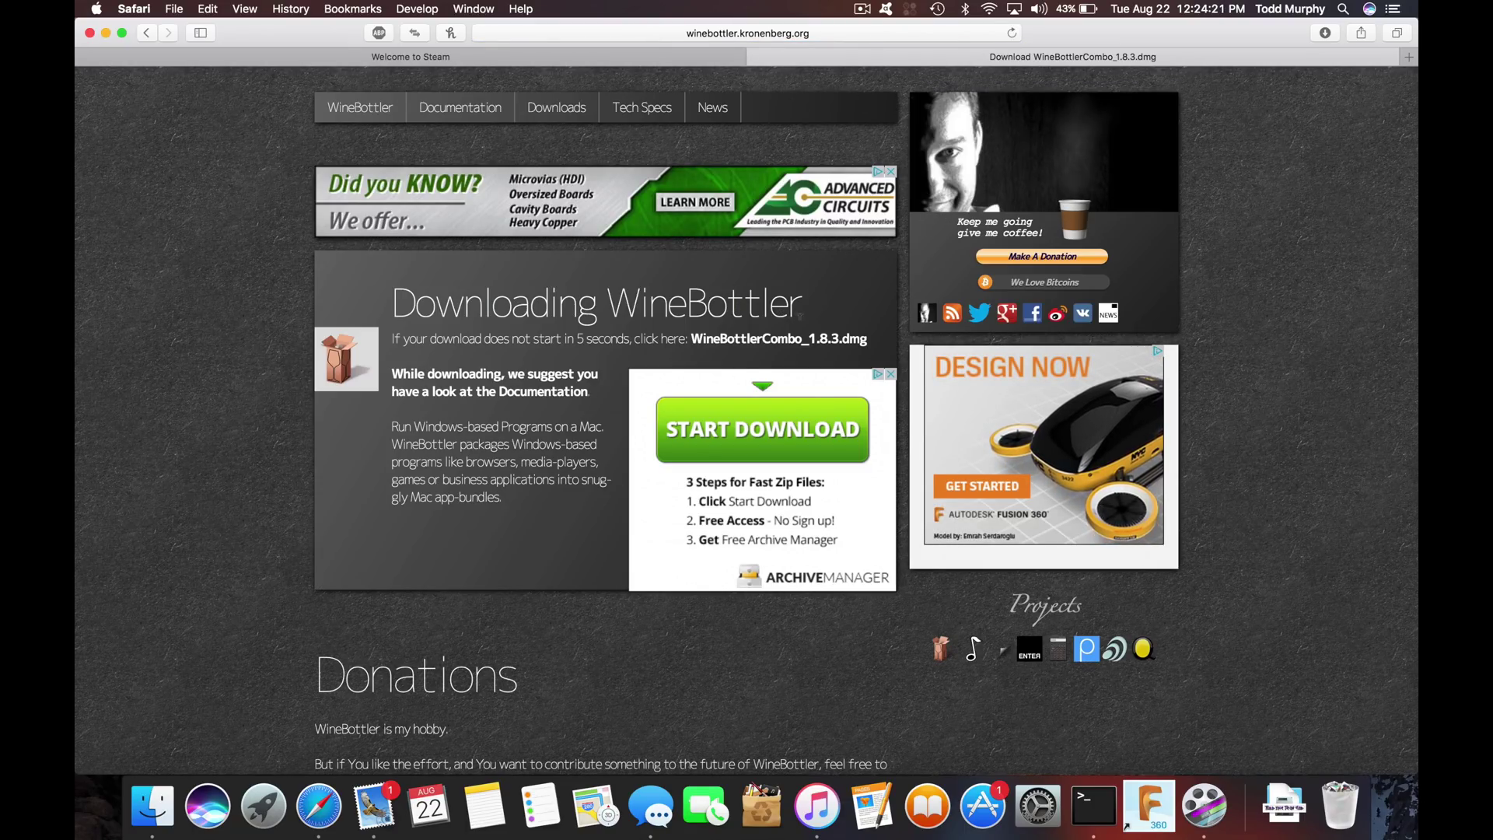
left_click(1326, 33)
left_click(845, 56)
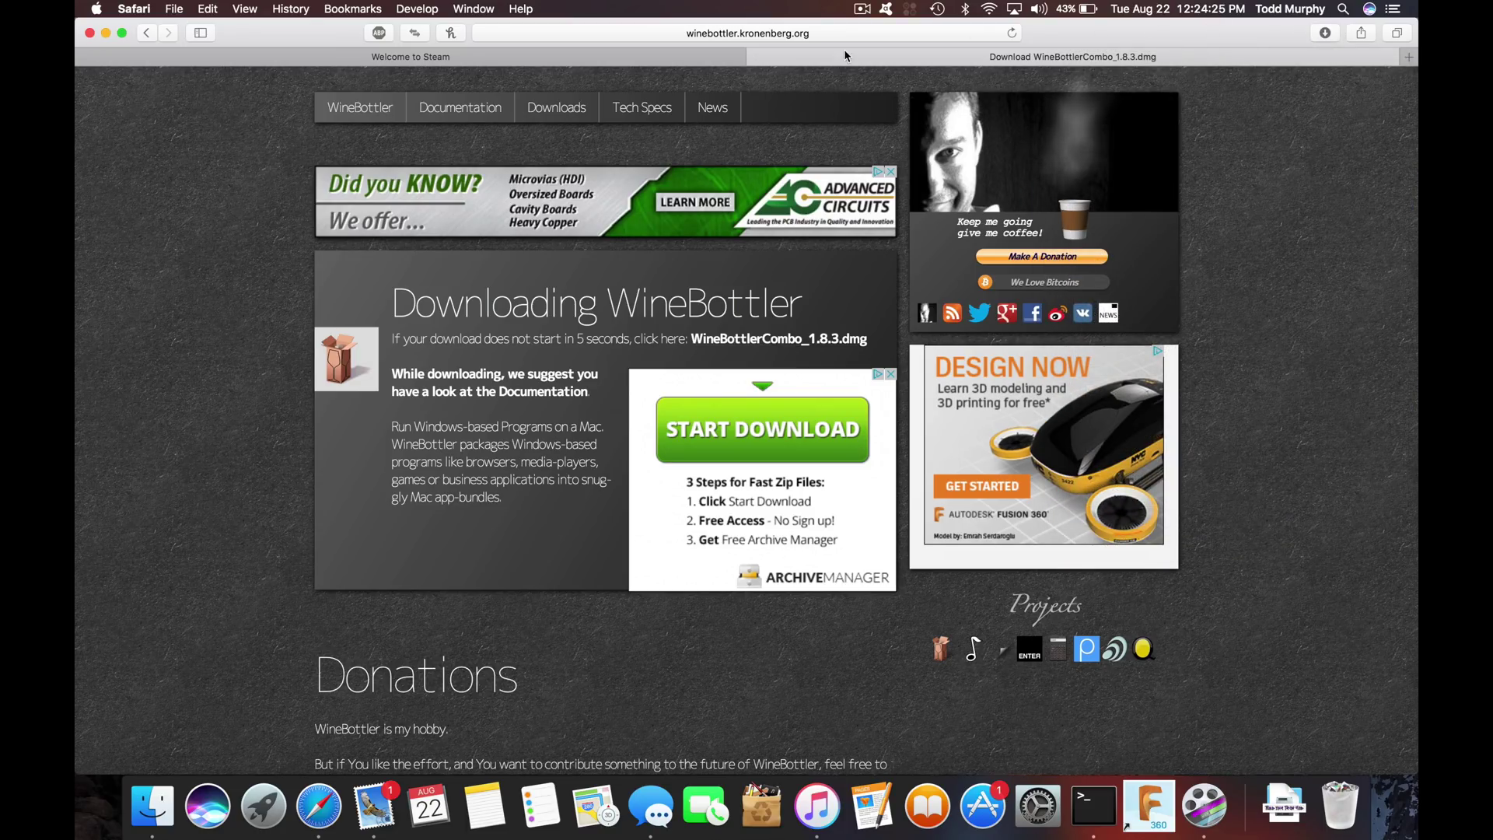
left_click(1338, 33)
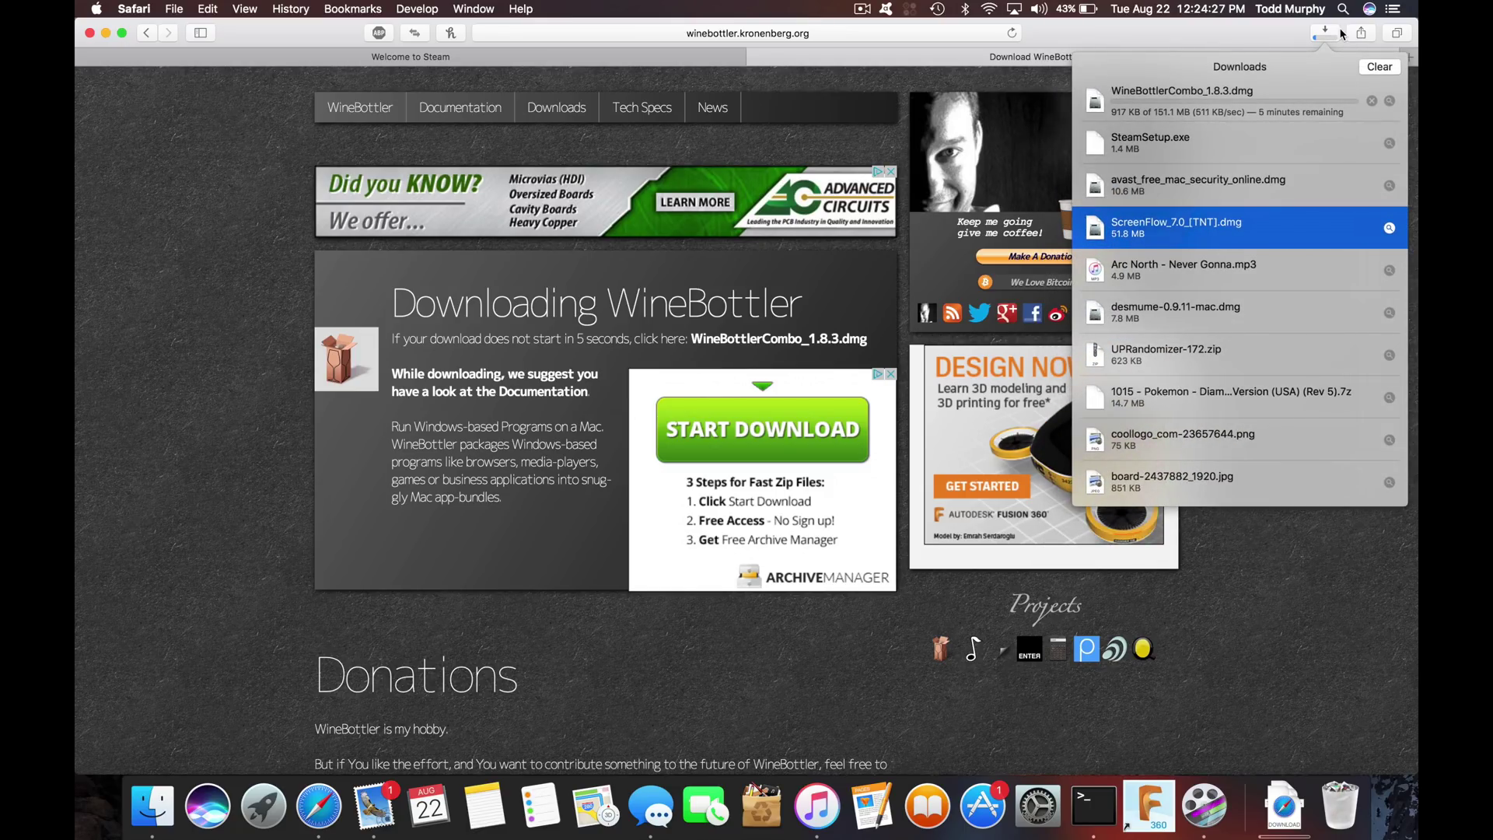
left_click(1325, 32)
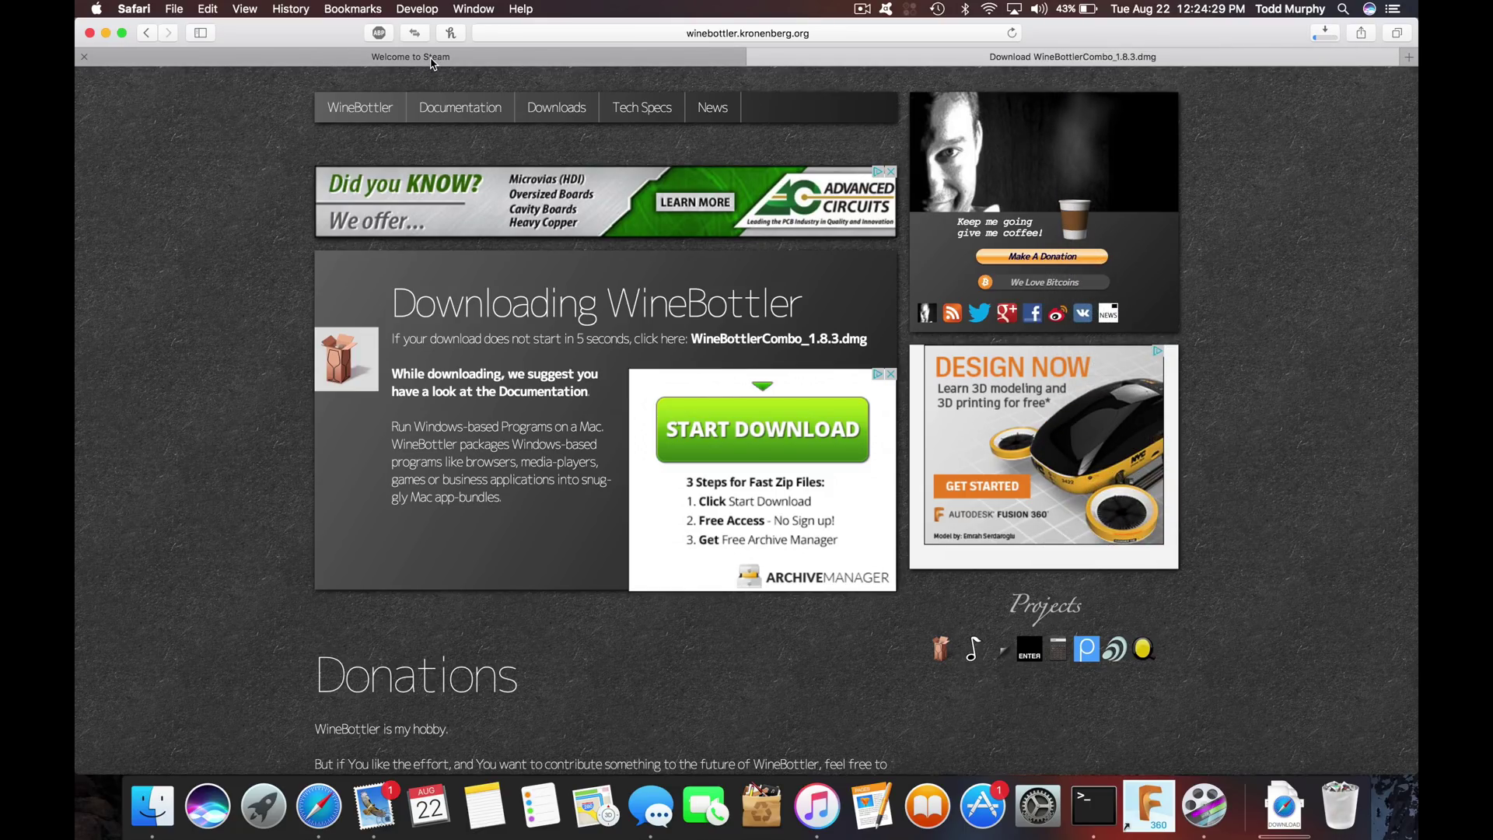
Download the Windows Steam installer from the Welcome to Steam tab.
left_click(433, 64)
left_click(1070, 84)
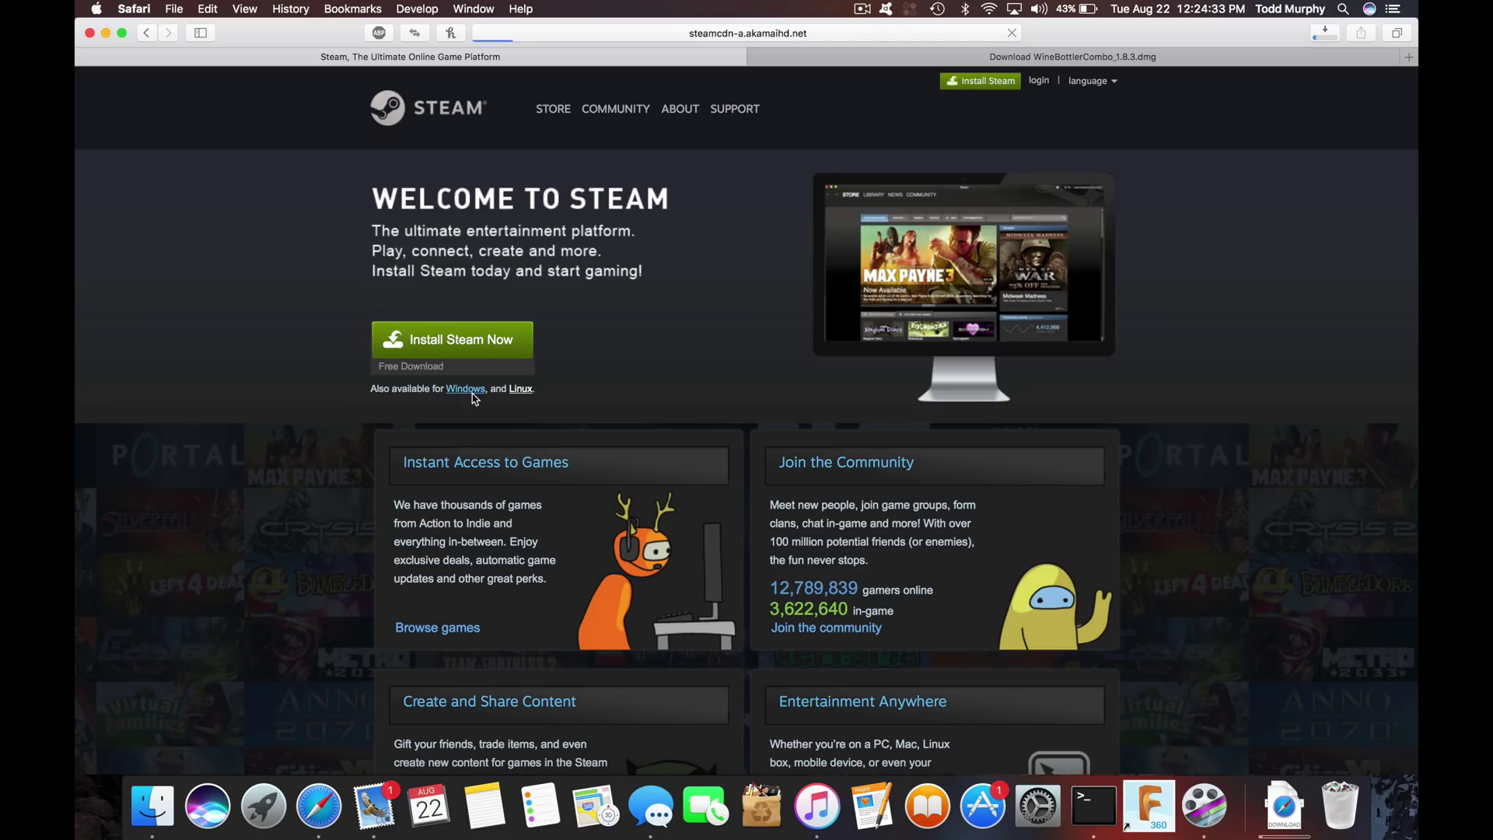
left_click(1275, 833)
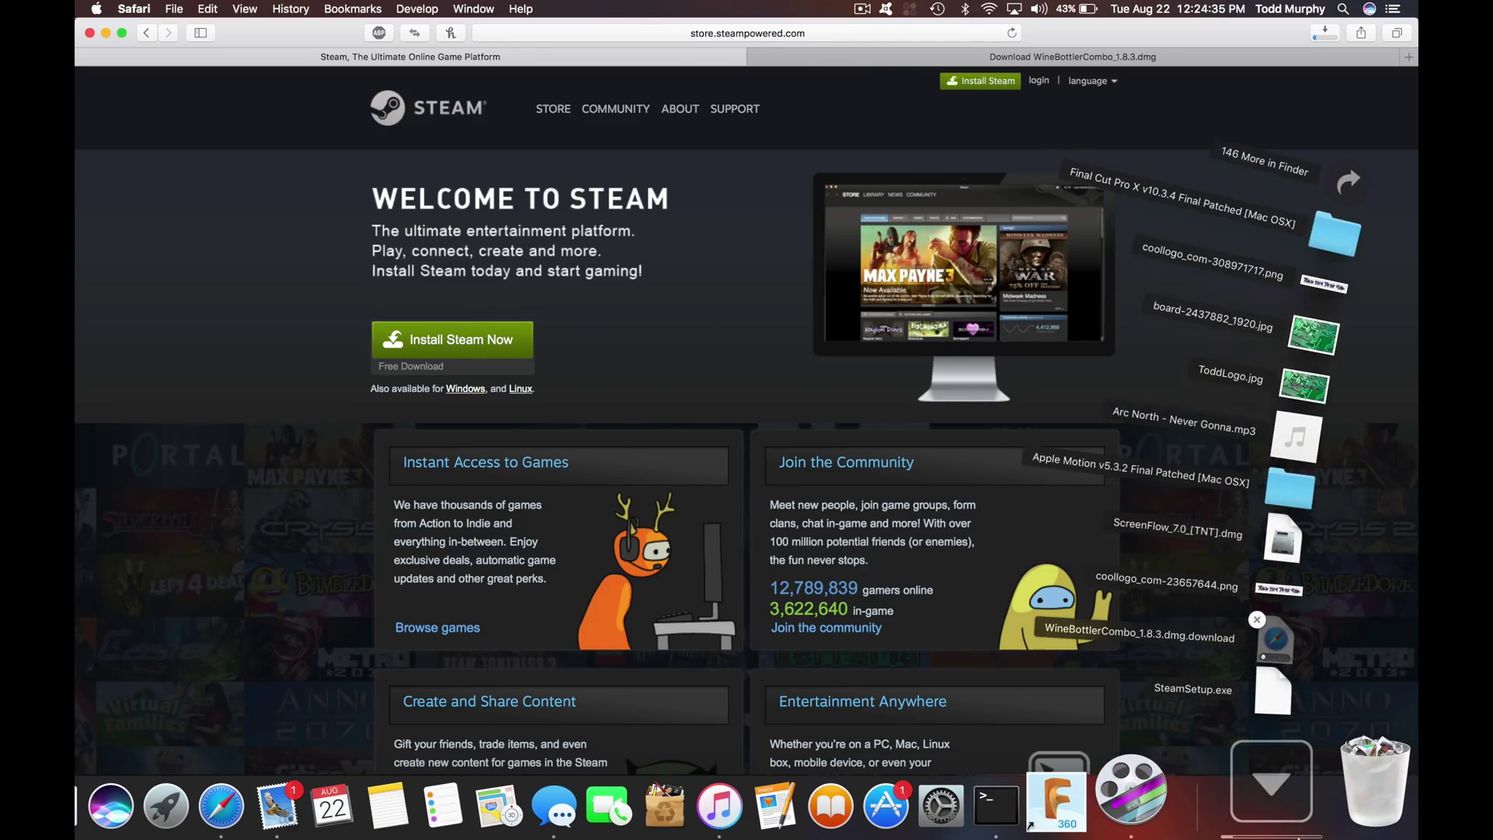
Select SteamSetup.exe in Finder's Downloads folder.
left_click(1376, 506)
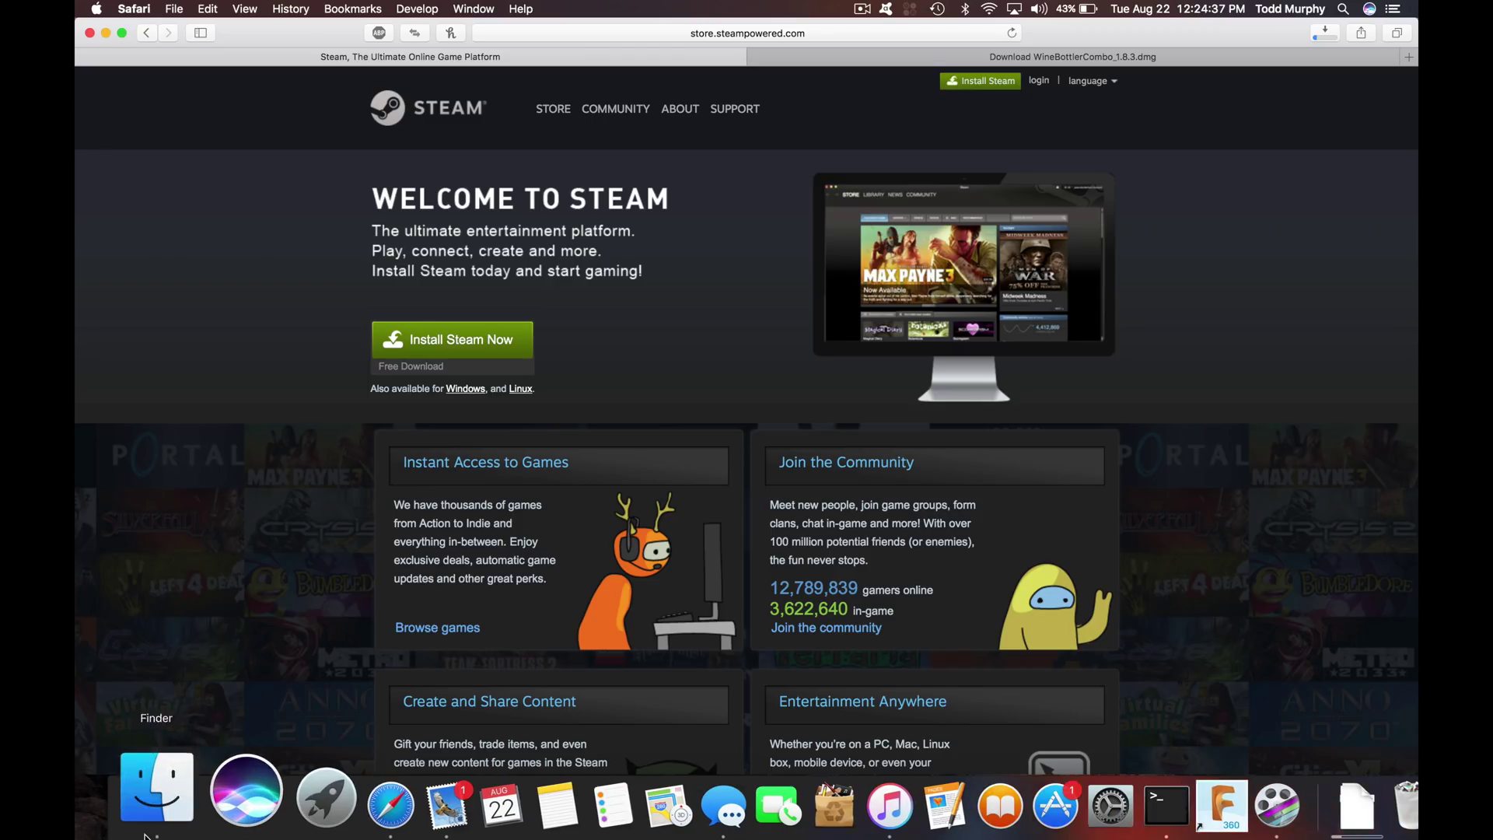
left_click(144, 835)
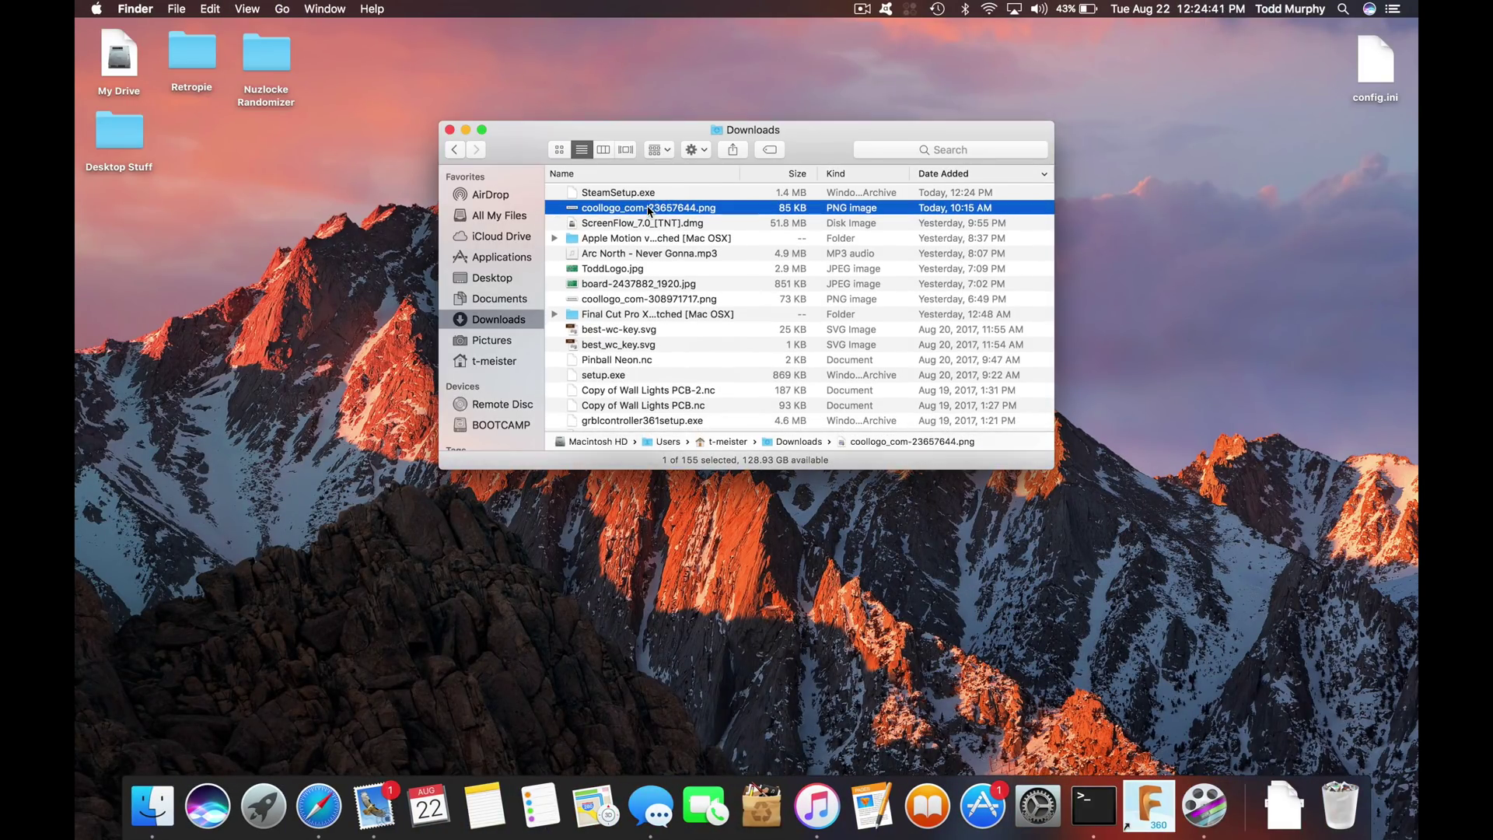
left_click(675, 194)
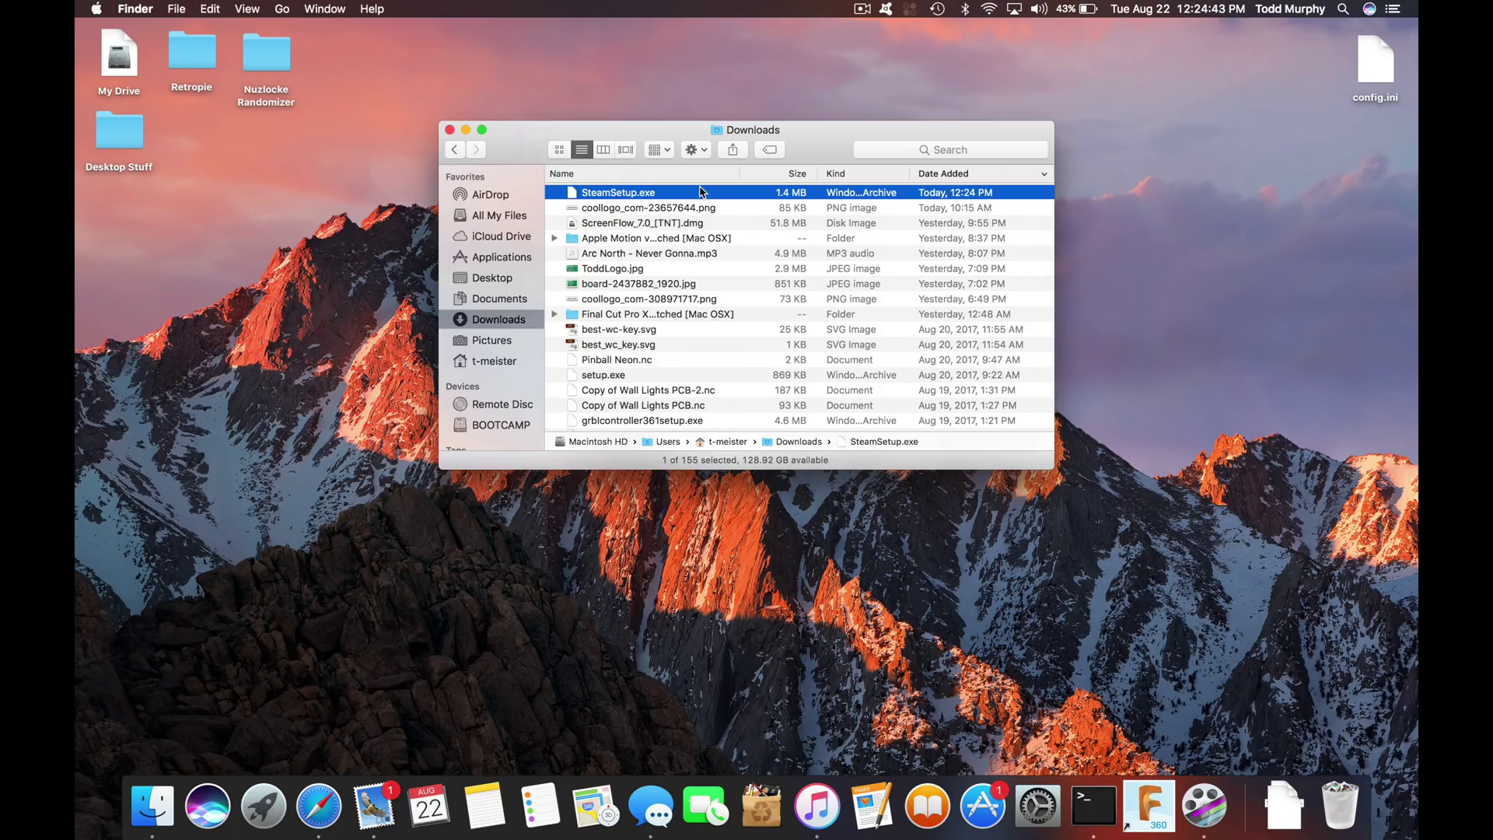
Close Finder, return to Safari's space, and launch WineBottler from Launchpad's first page.
left_click(449, 129)
key("ctrl+Left")
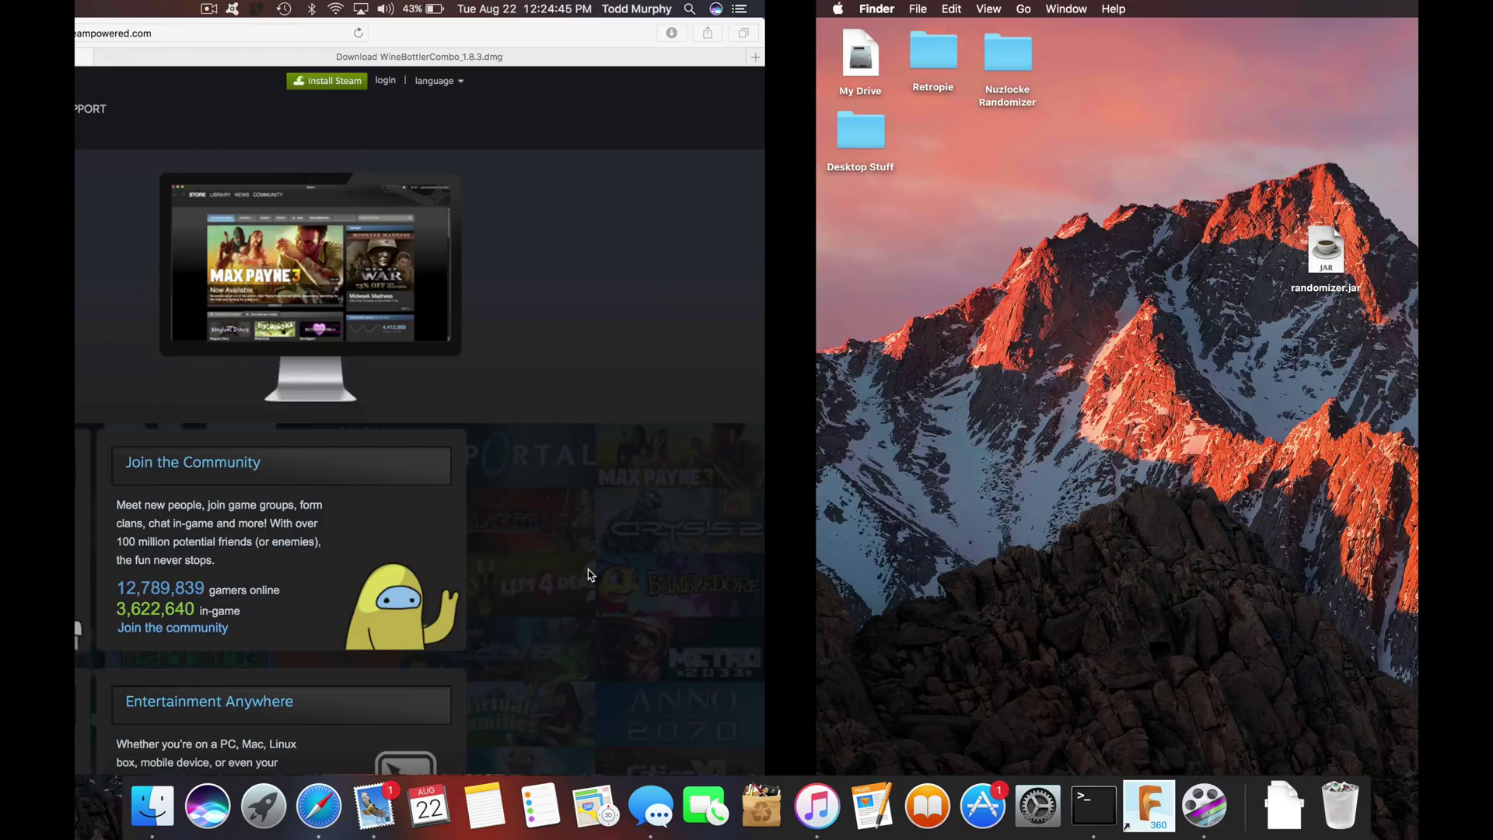
key("F4")
scroll(660, 501, "left", 10)
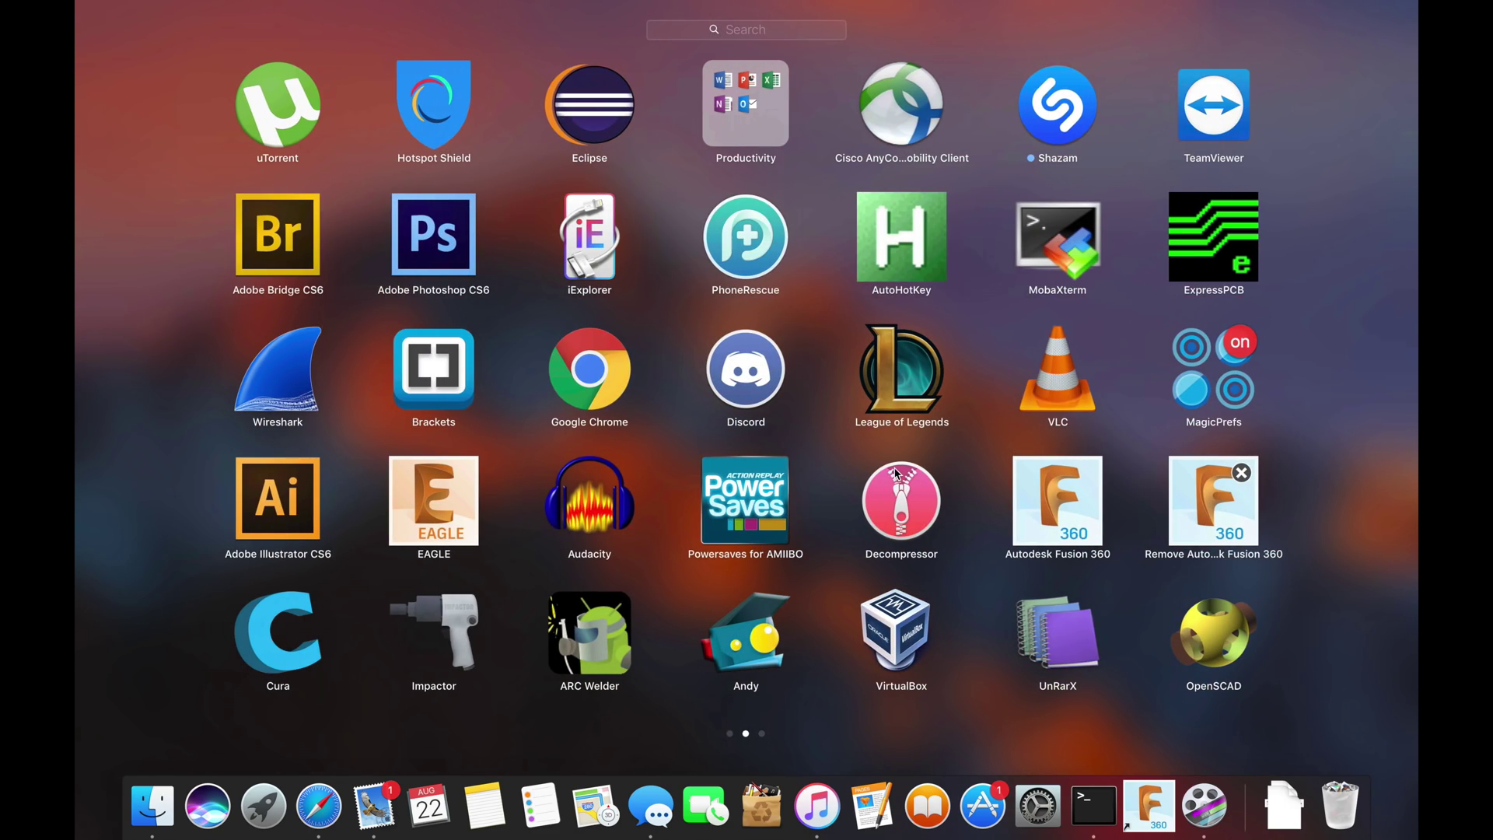
left_click(741, 483)
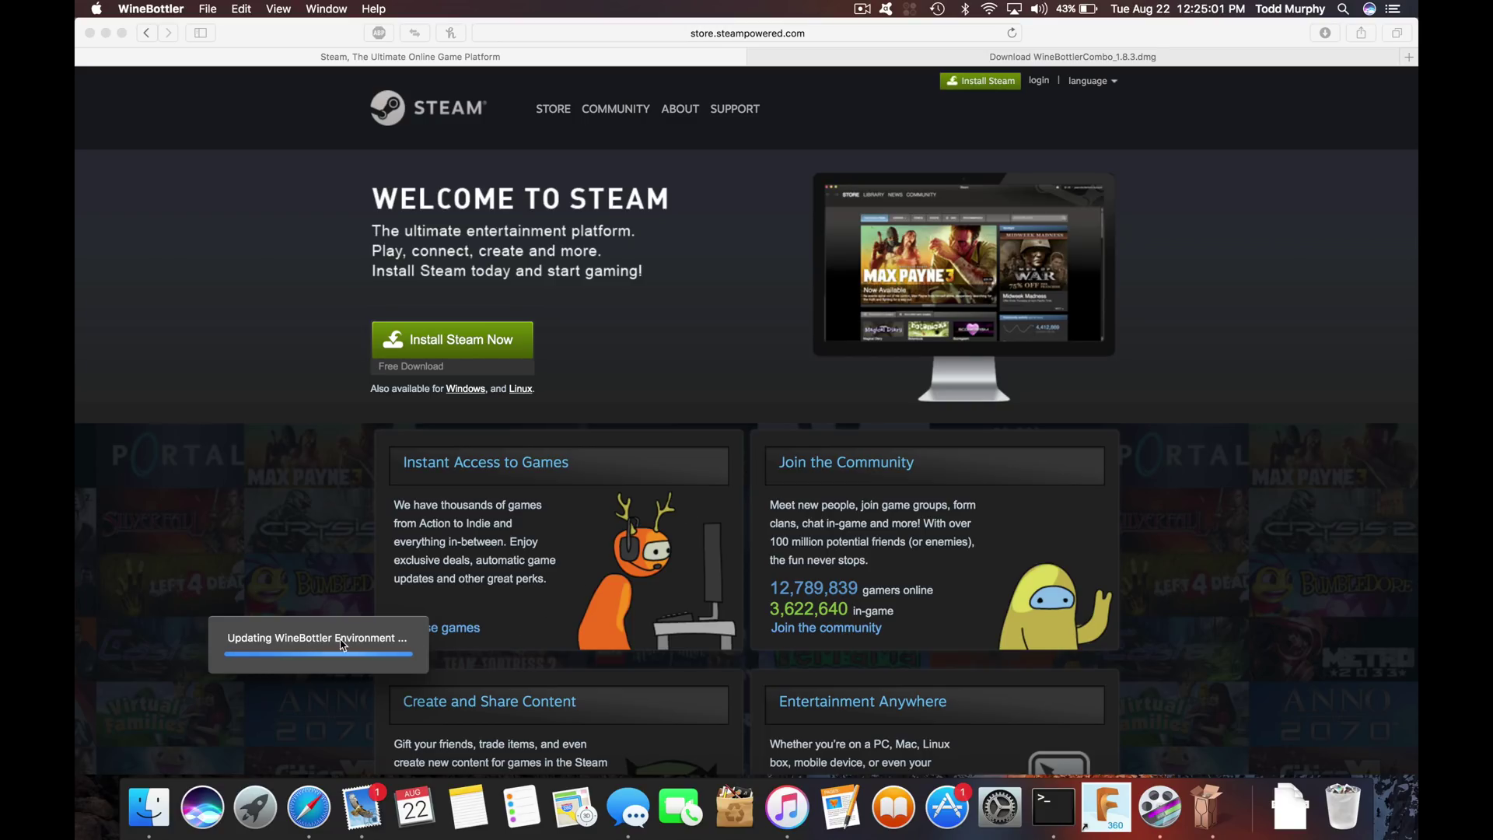
Centre the environment update panel and start installing Steam from the 04 Games list.
left_click_drag(343, 639, 766, 301)
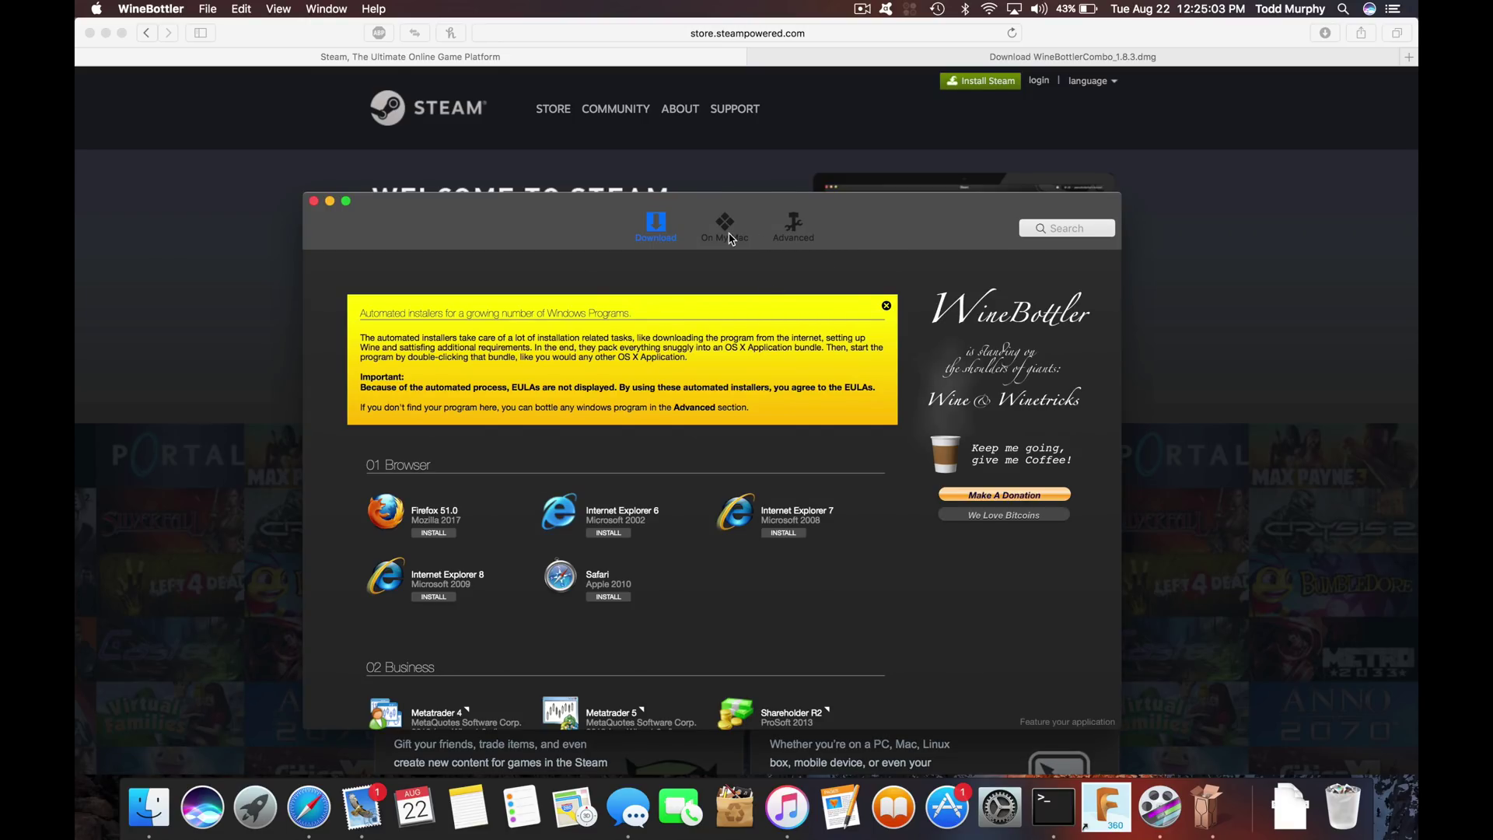
scroll(773, 416, "down", 10)
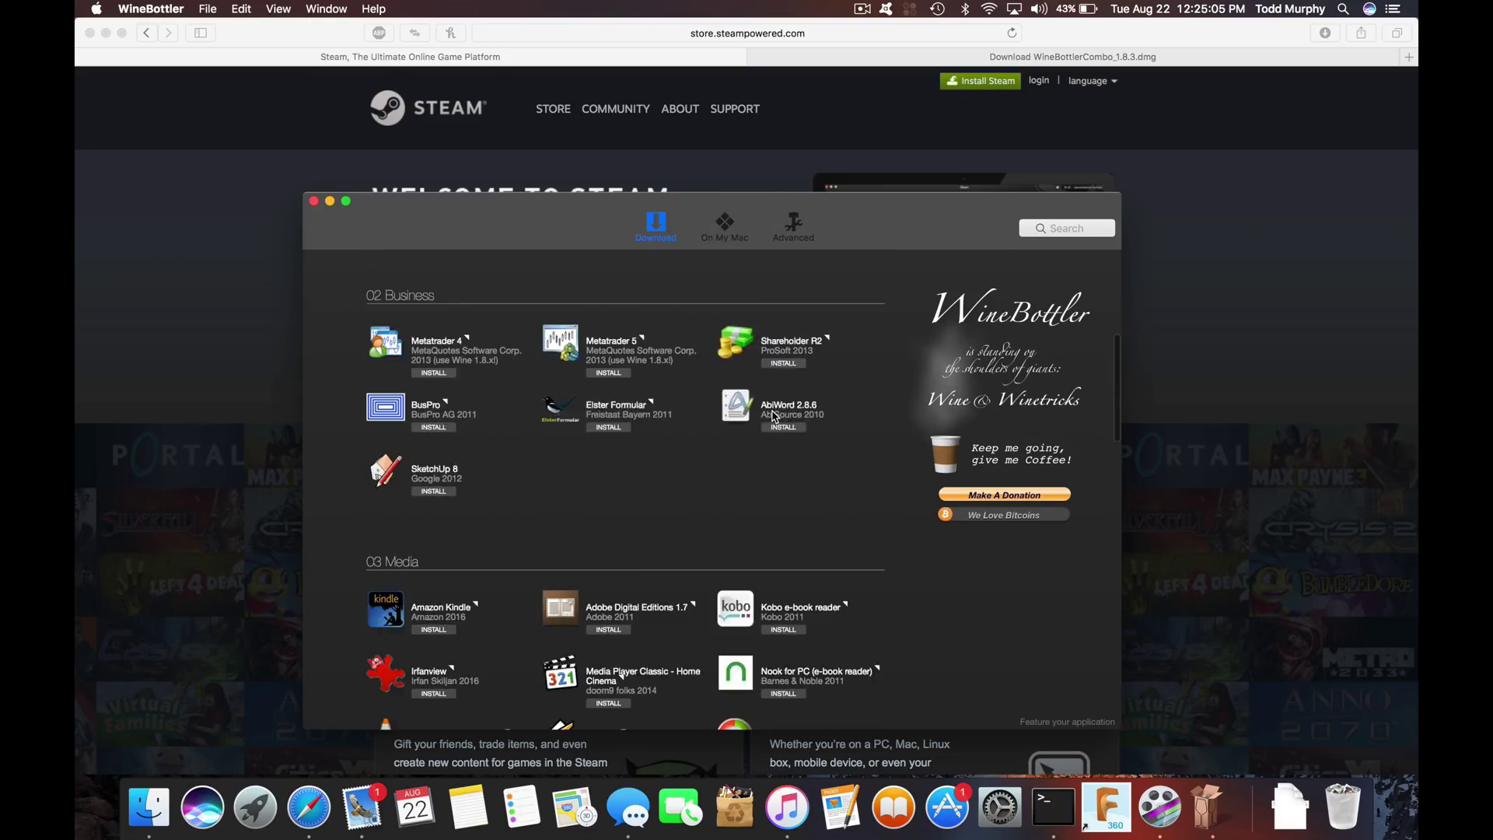
scroll(774, 416, "down", 5)
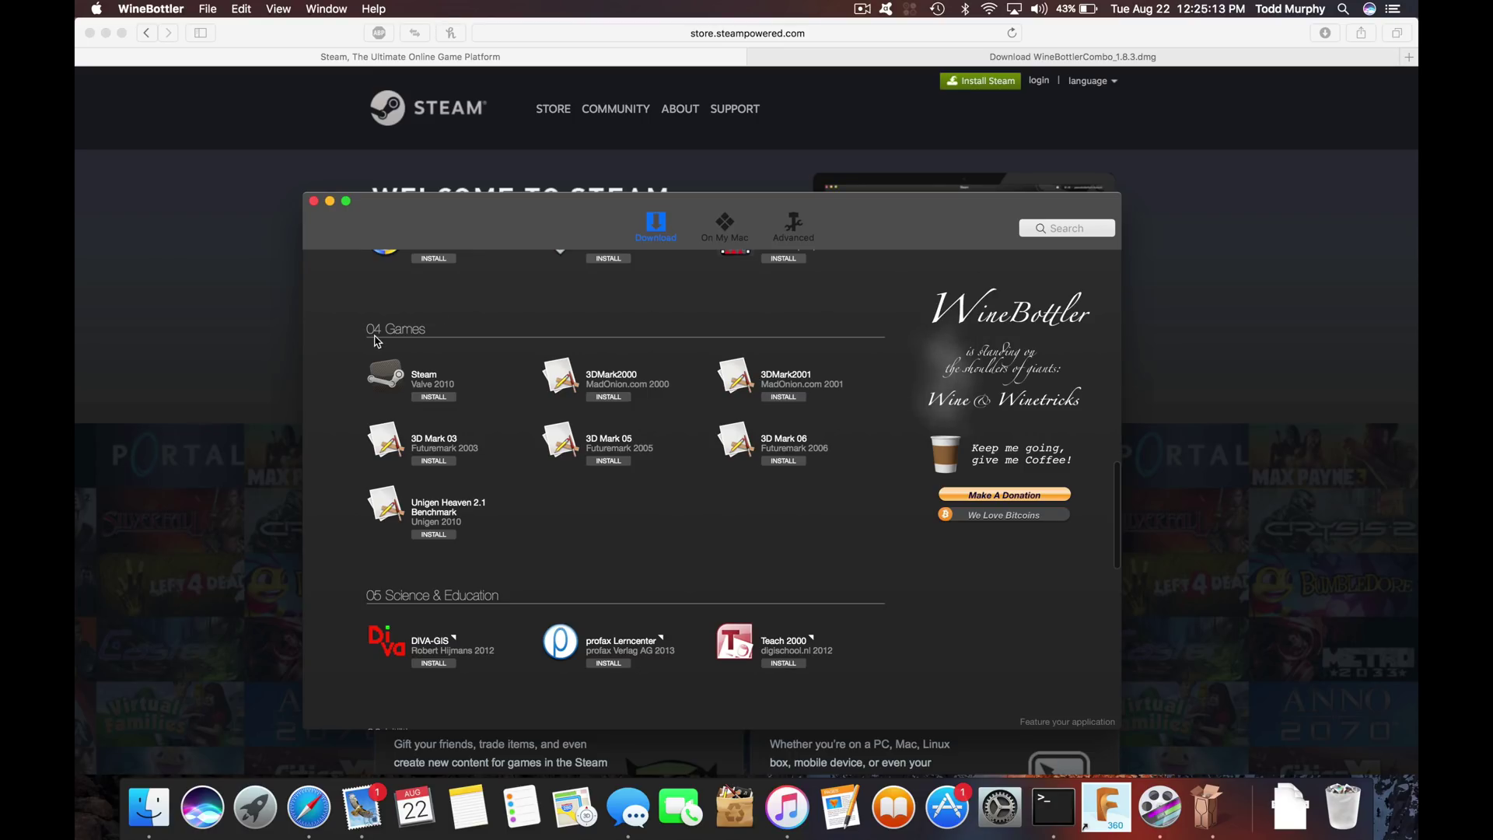
left_click(433, 397)
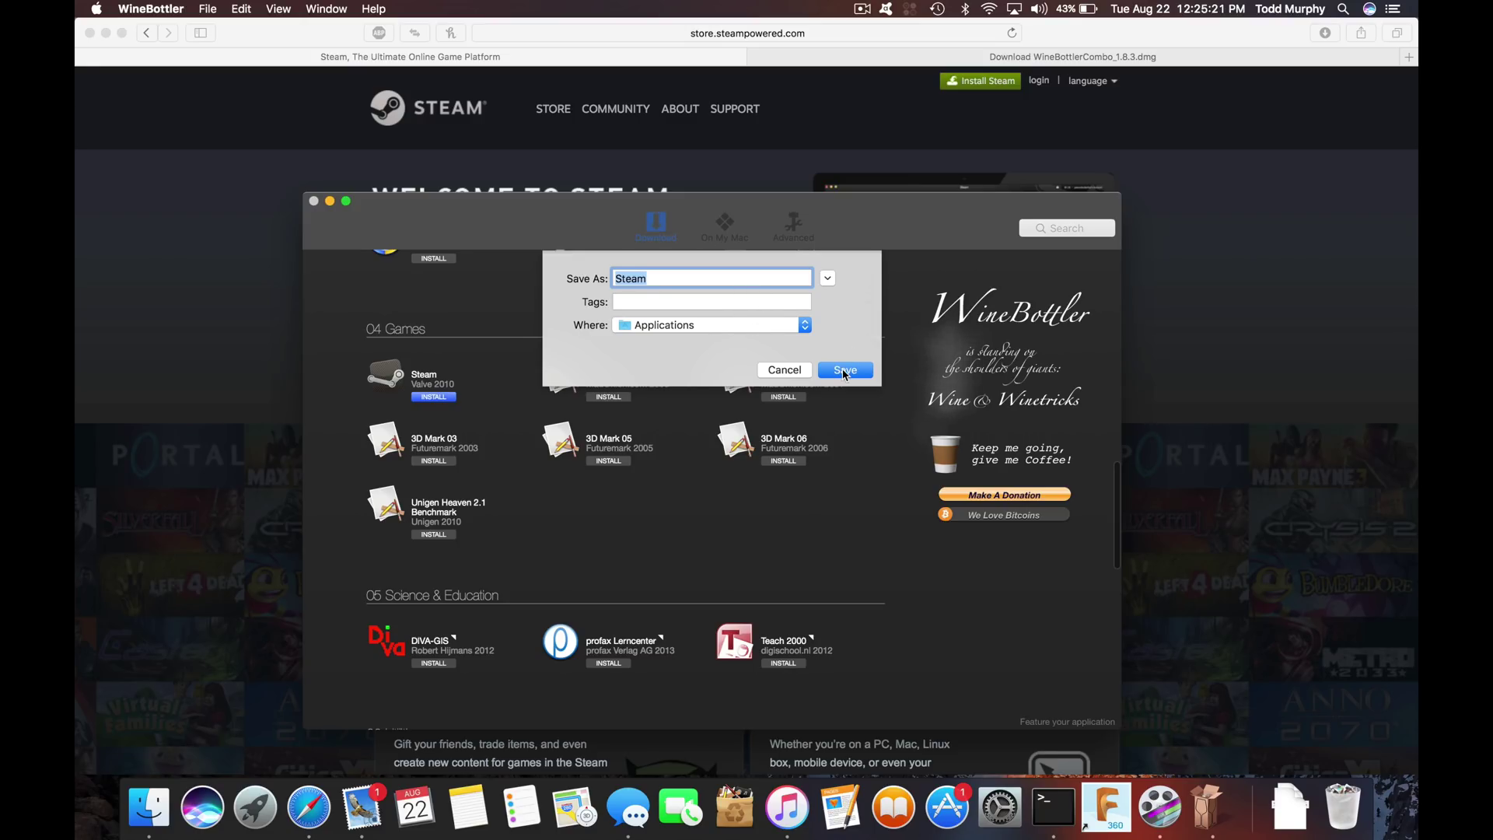
Cancel saving the Steam bundle, close WineBottler, and bring up Launchpad.
left_click(794, 376)
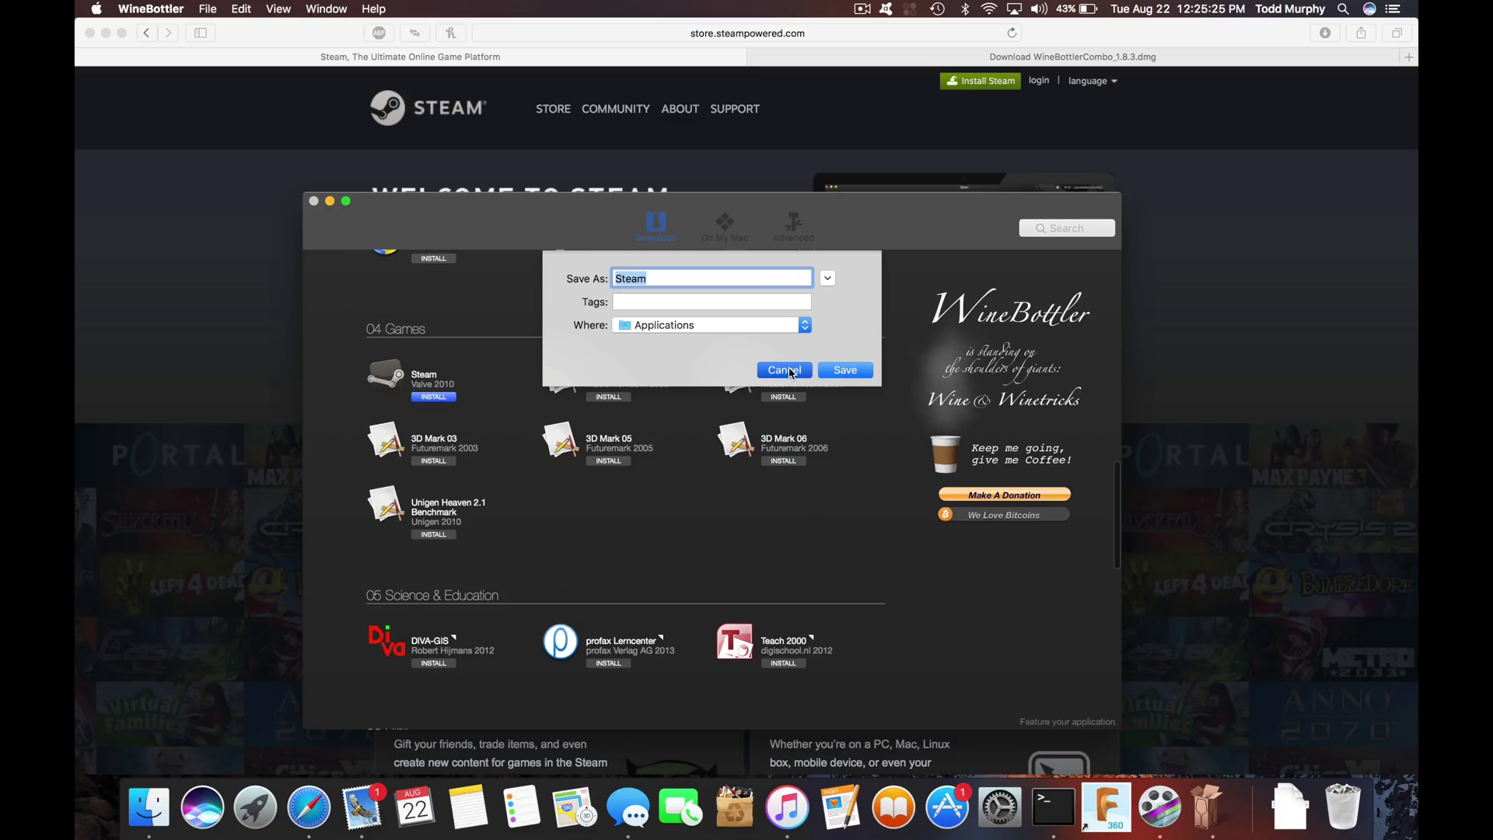
left_click(314, 202)
key("F4")
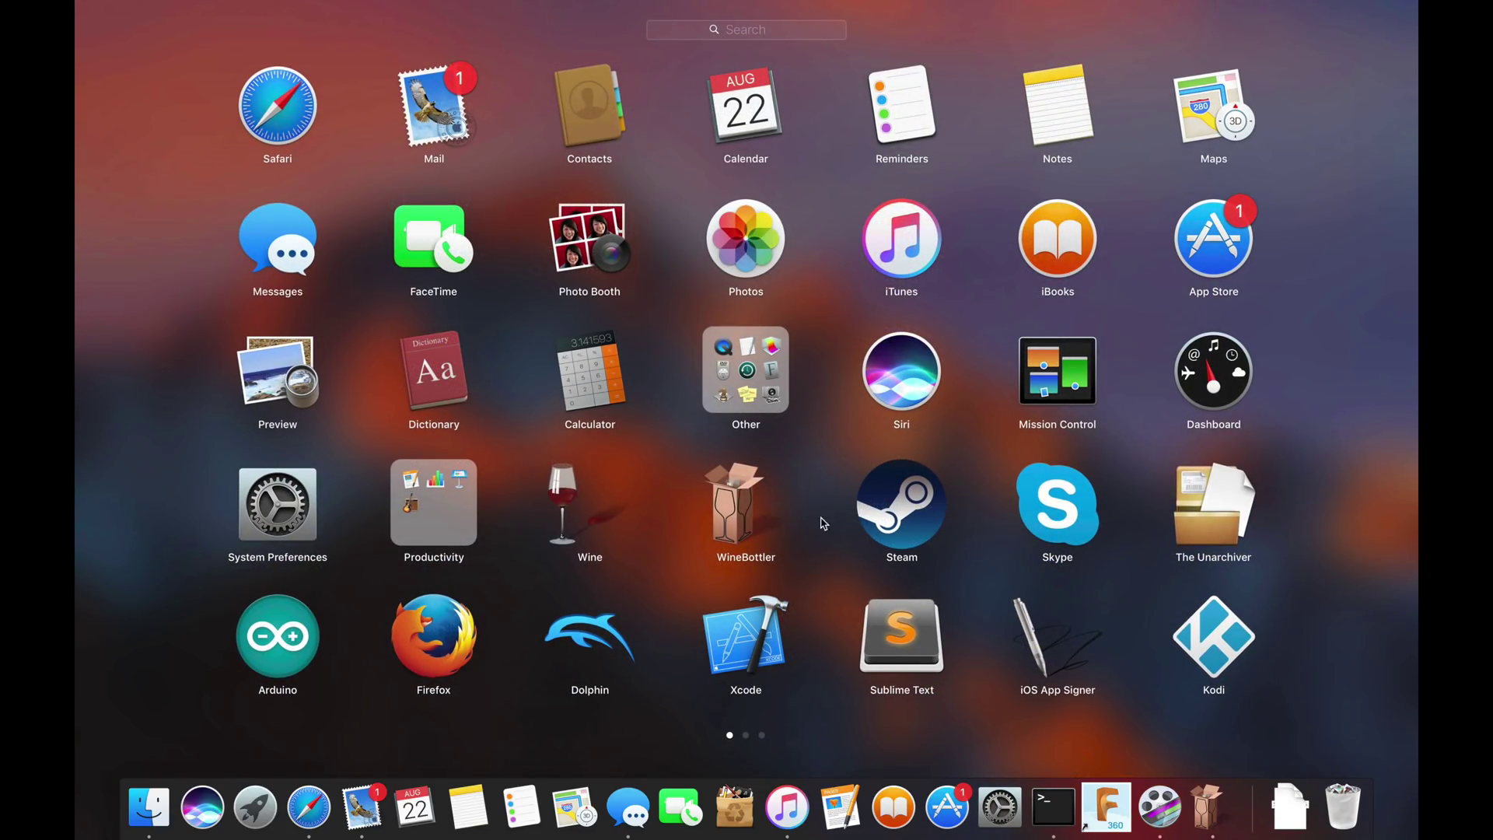
Launch Steam from Finder's Applications folder, then close the Finder window.
left_click(820, 499)
left_click(148, 807)
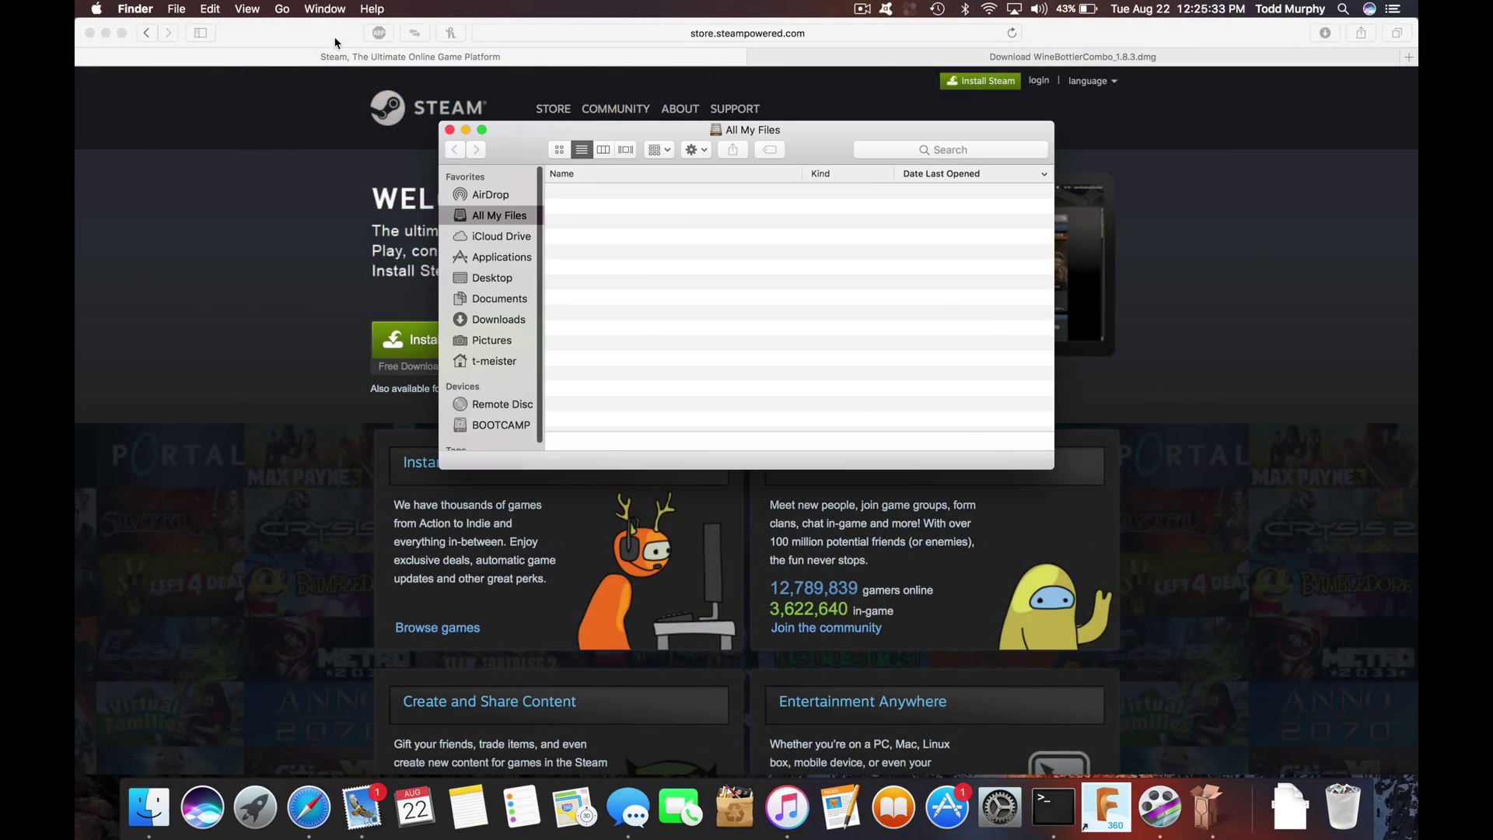
left_click(505, 257)
scroll(778, 311, "down", 10)
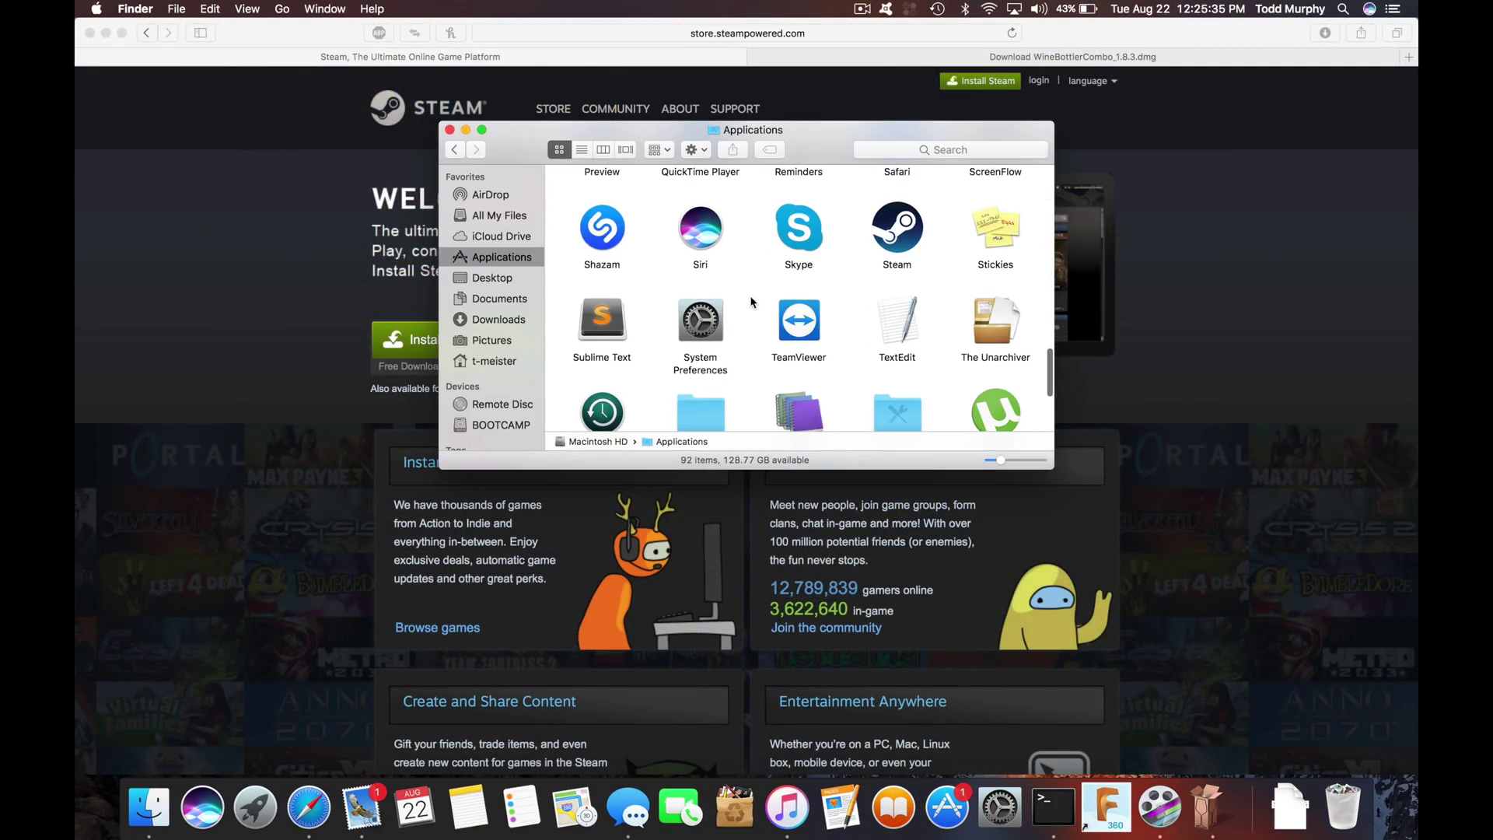
double_click(905, 230)
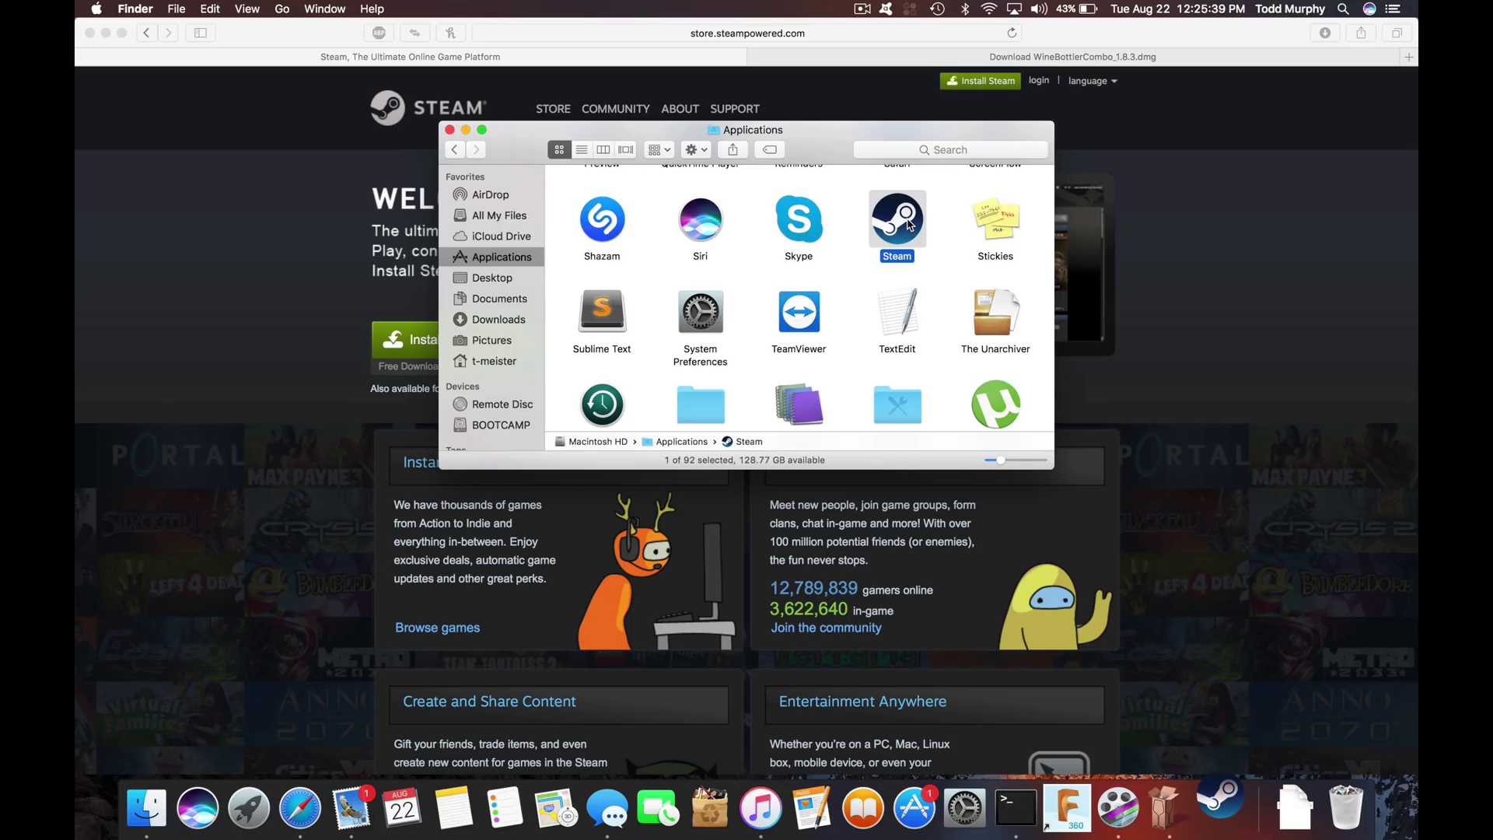
left_click(450, 130)
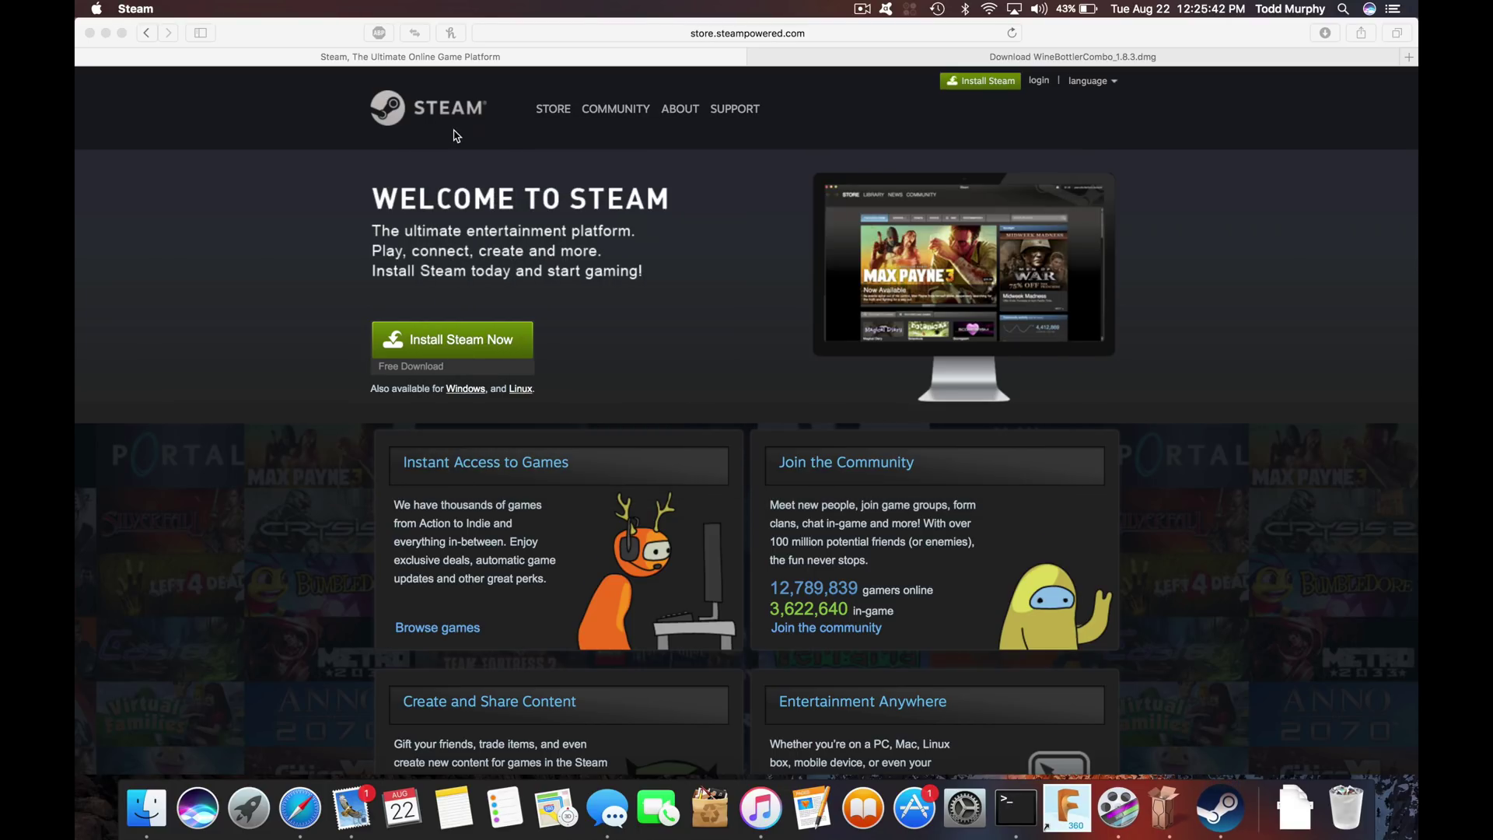
Minimize Safari and sign in to Steam by entering the account password.
left_click(106, 33)
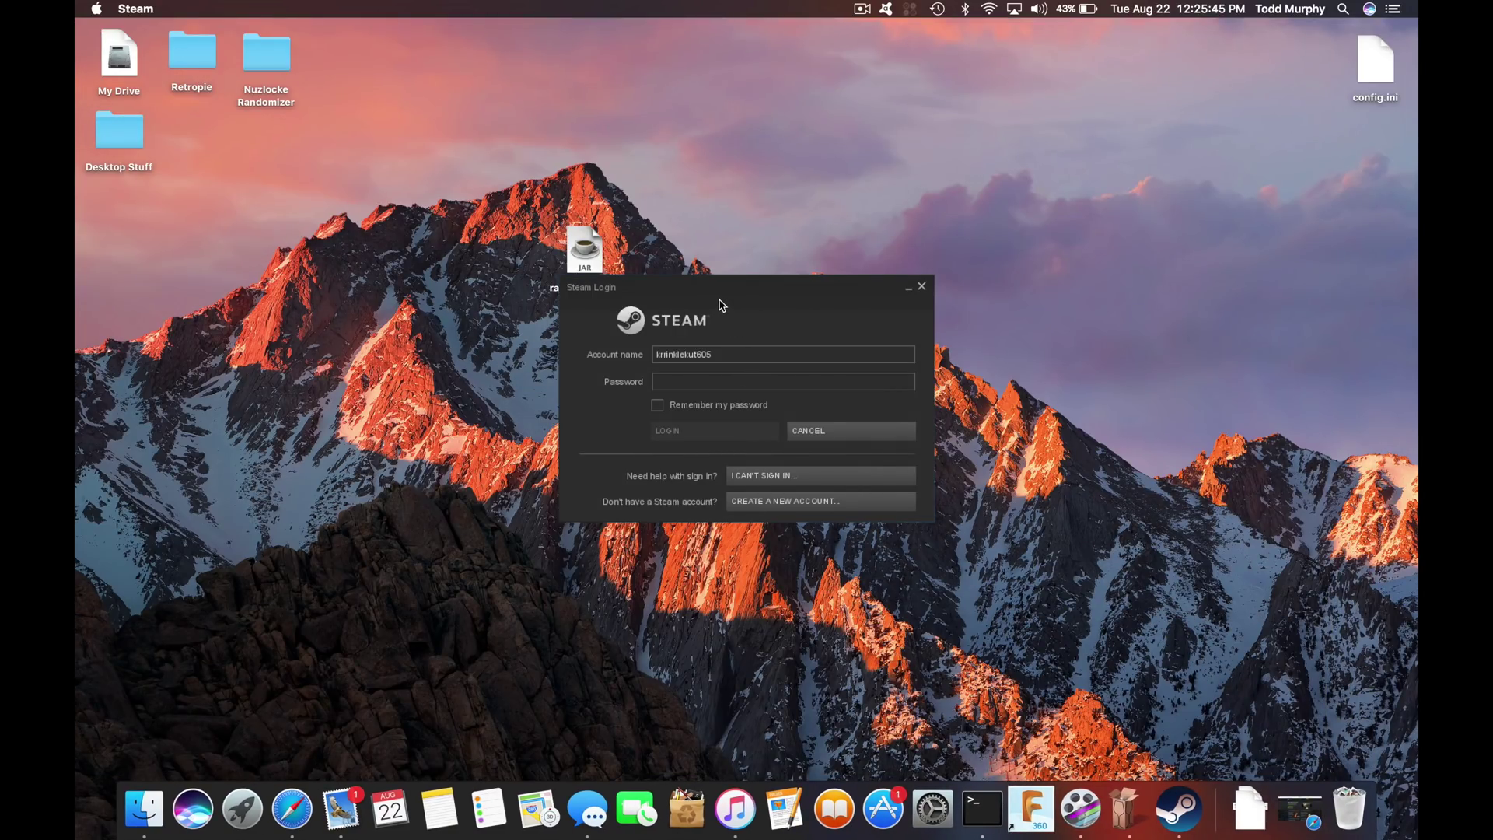
left_click(680, 383)
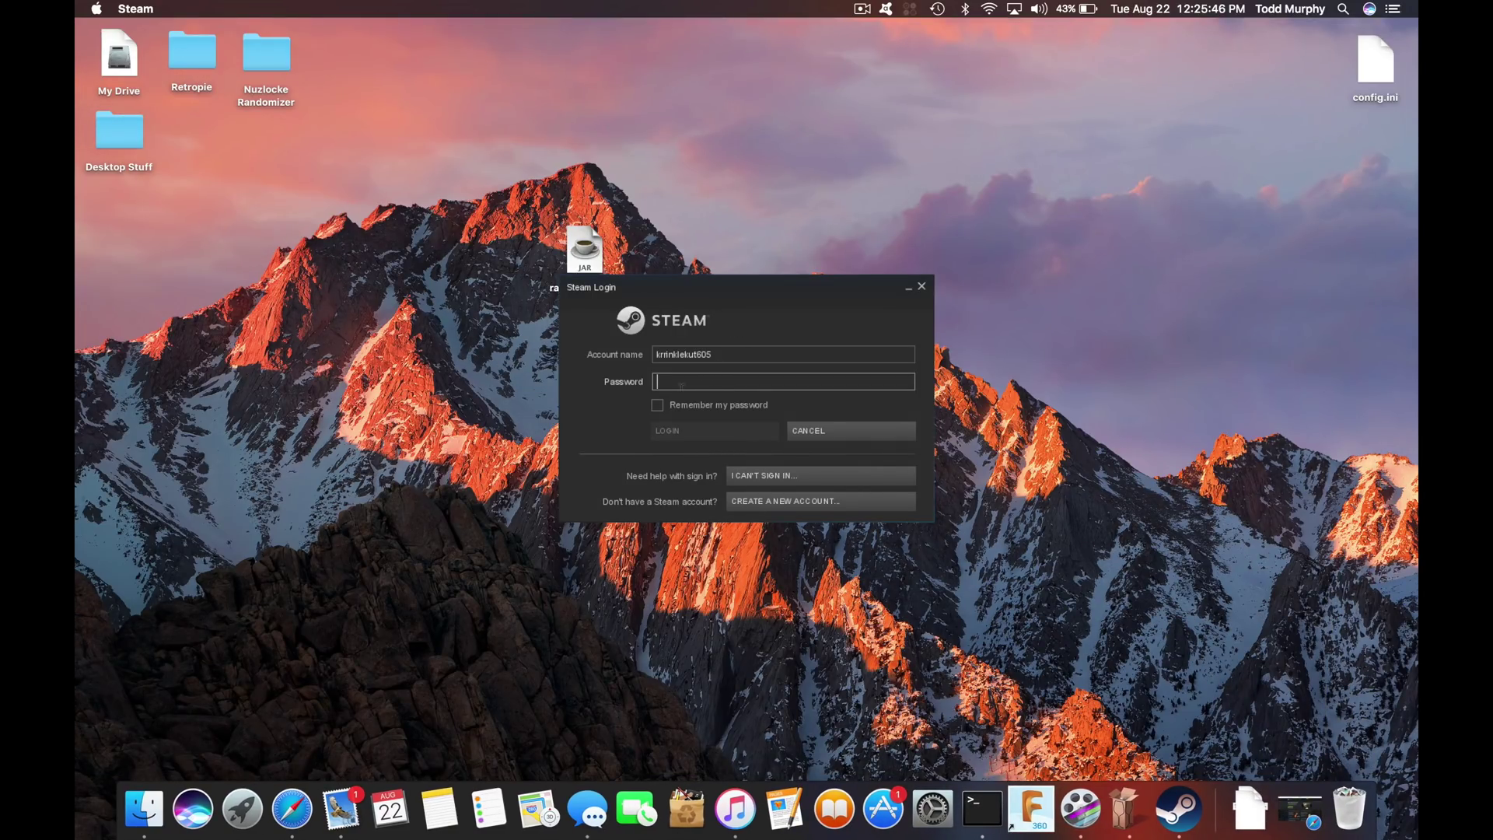
left_click(833, 146)
left_click(700, 331)
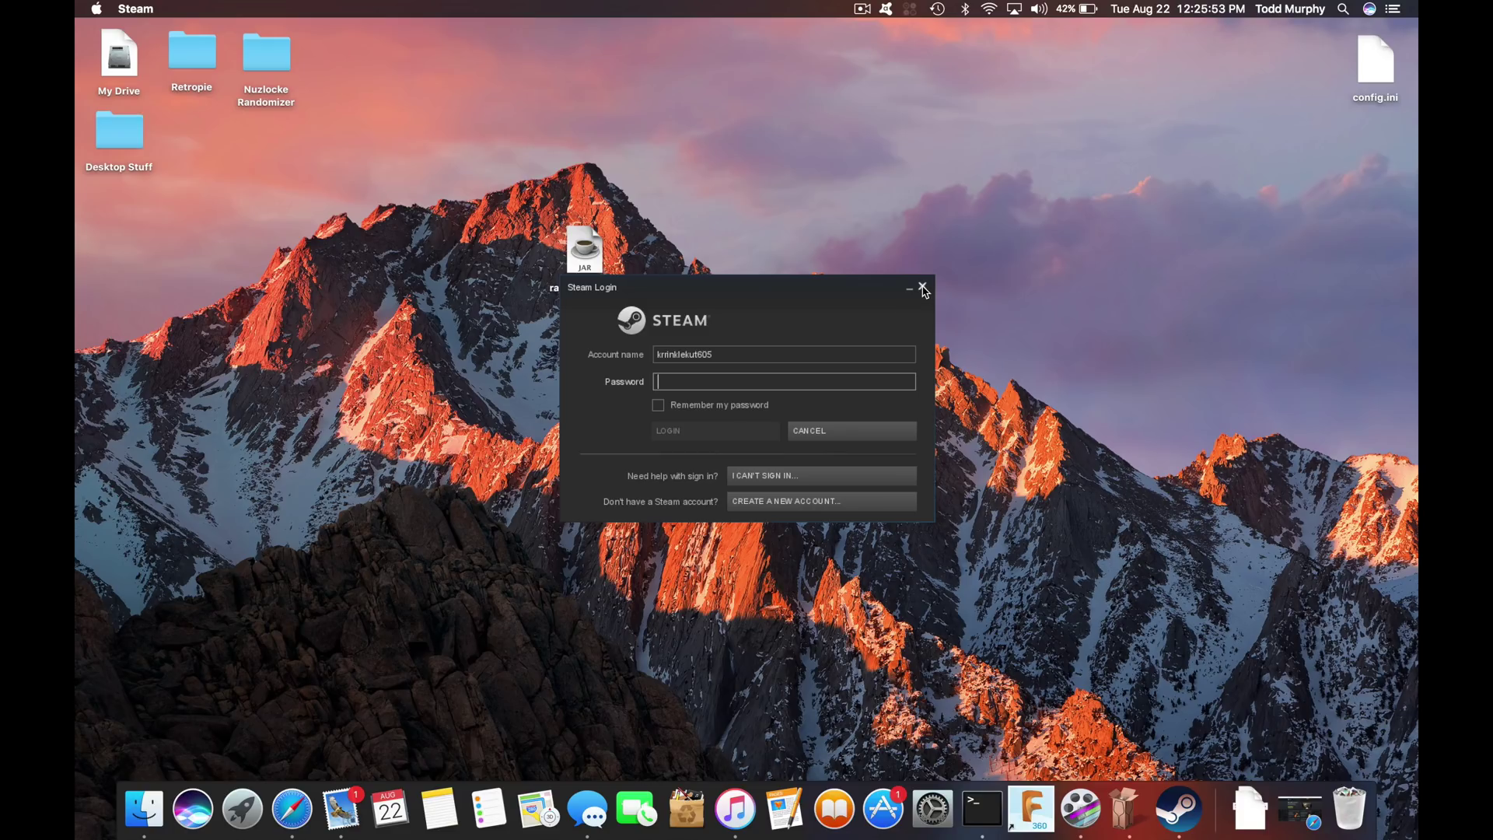
type("••")
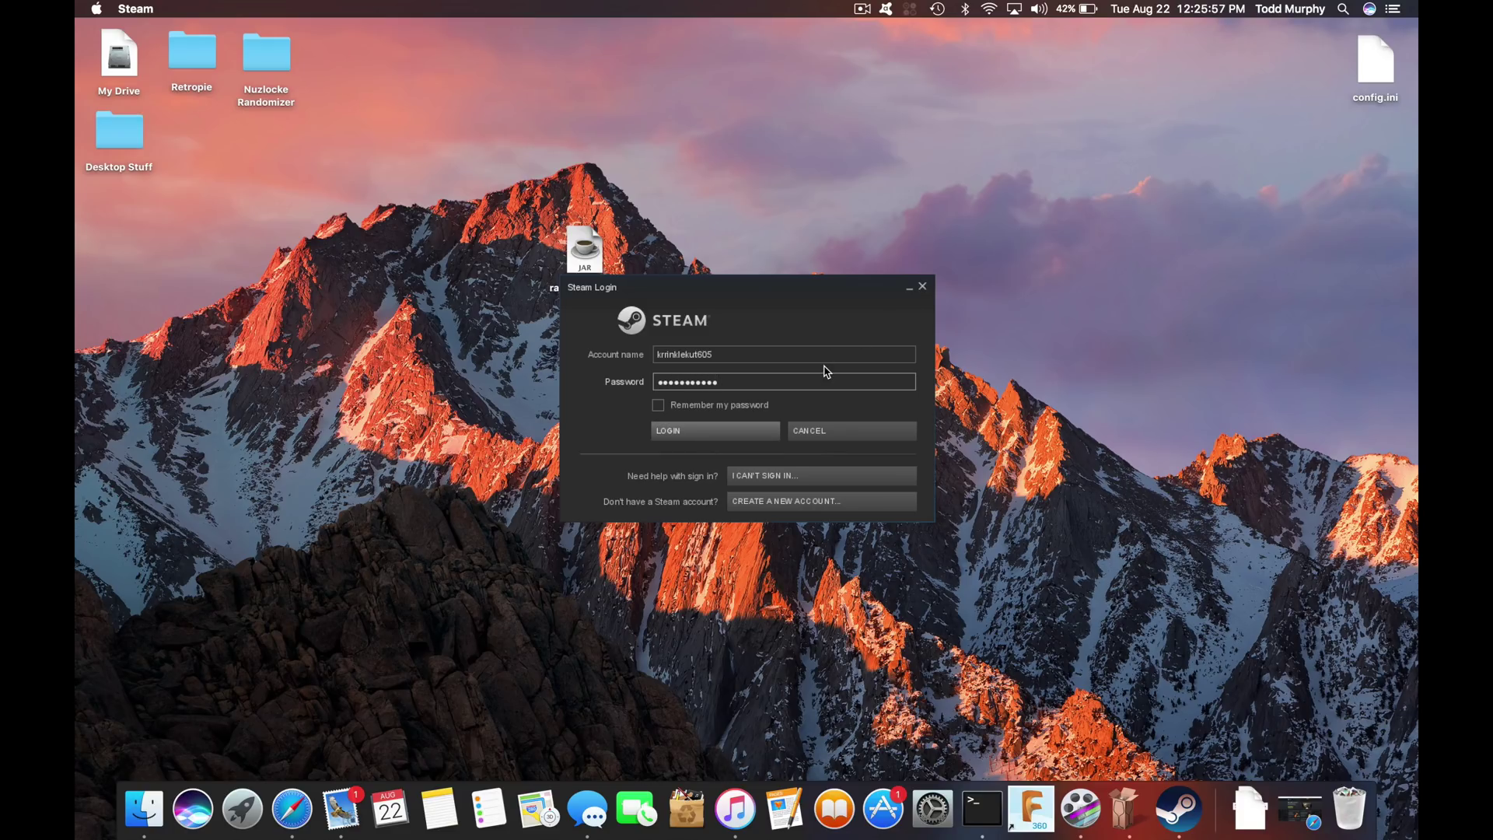
key("Return")
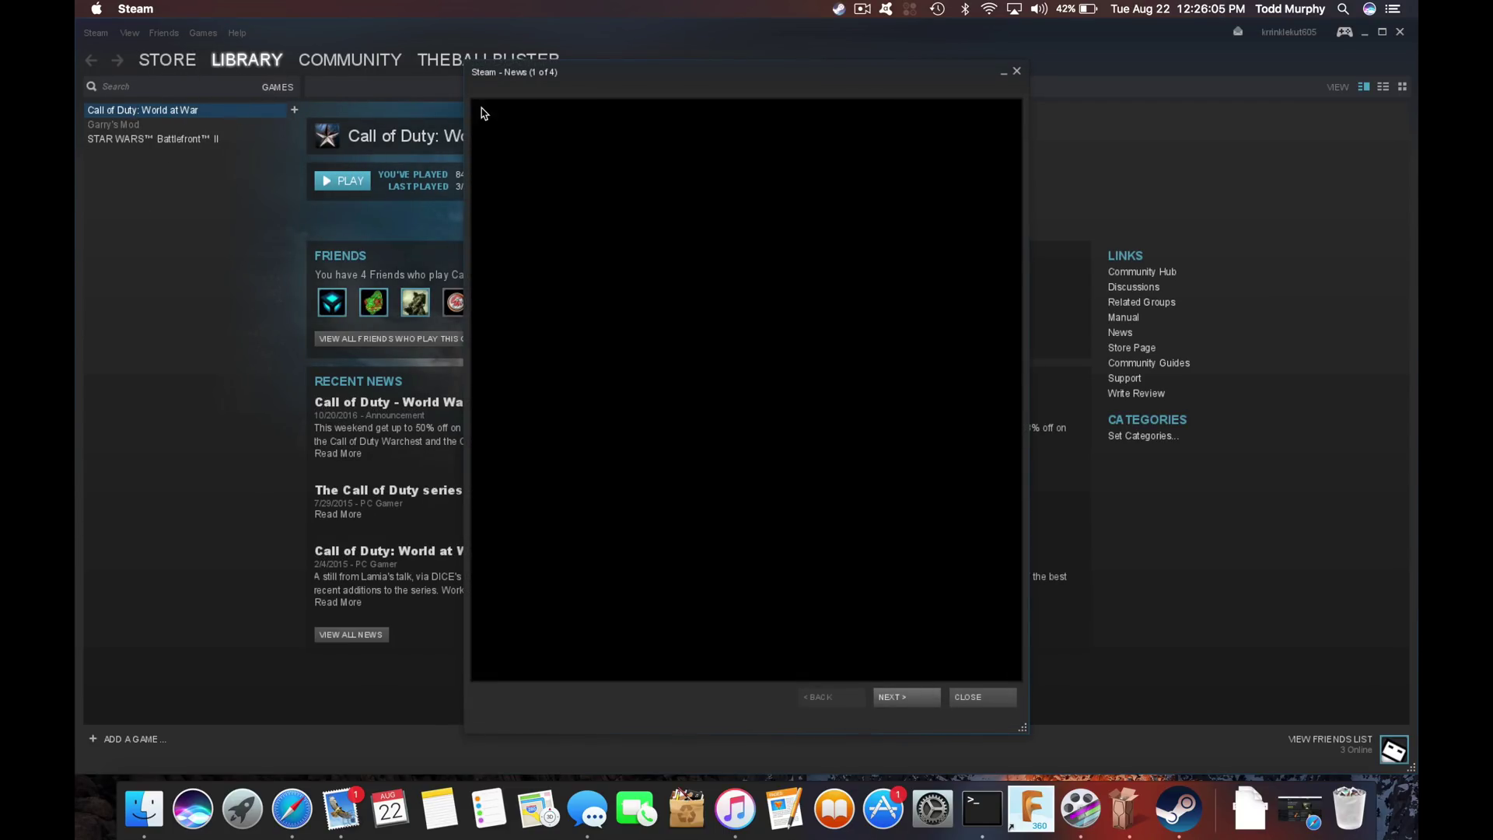
Dismiss the News popup and play Call of Duty: World at War in single-player.
left_click(1016, 72)
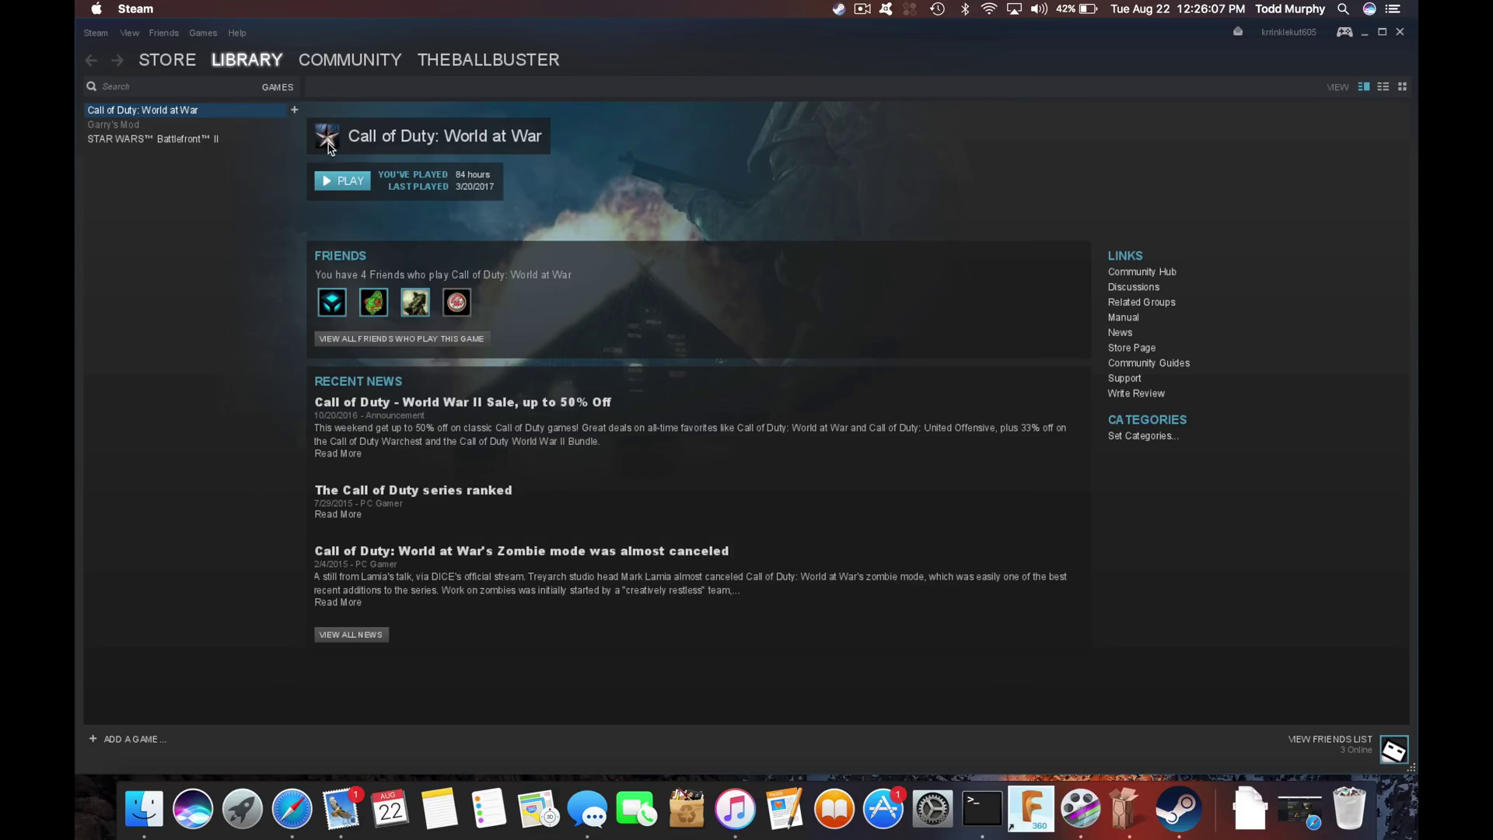
left_click(339, 191)
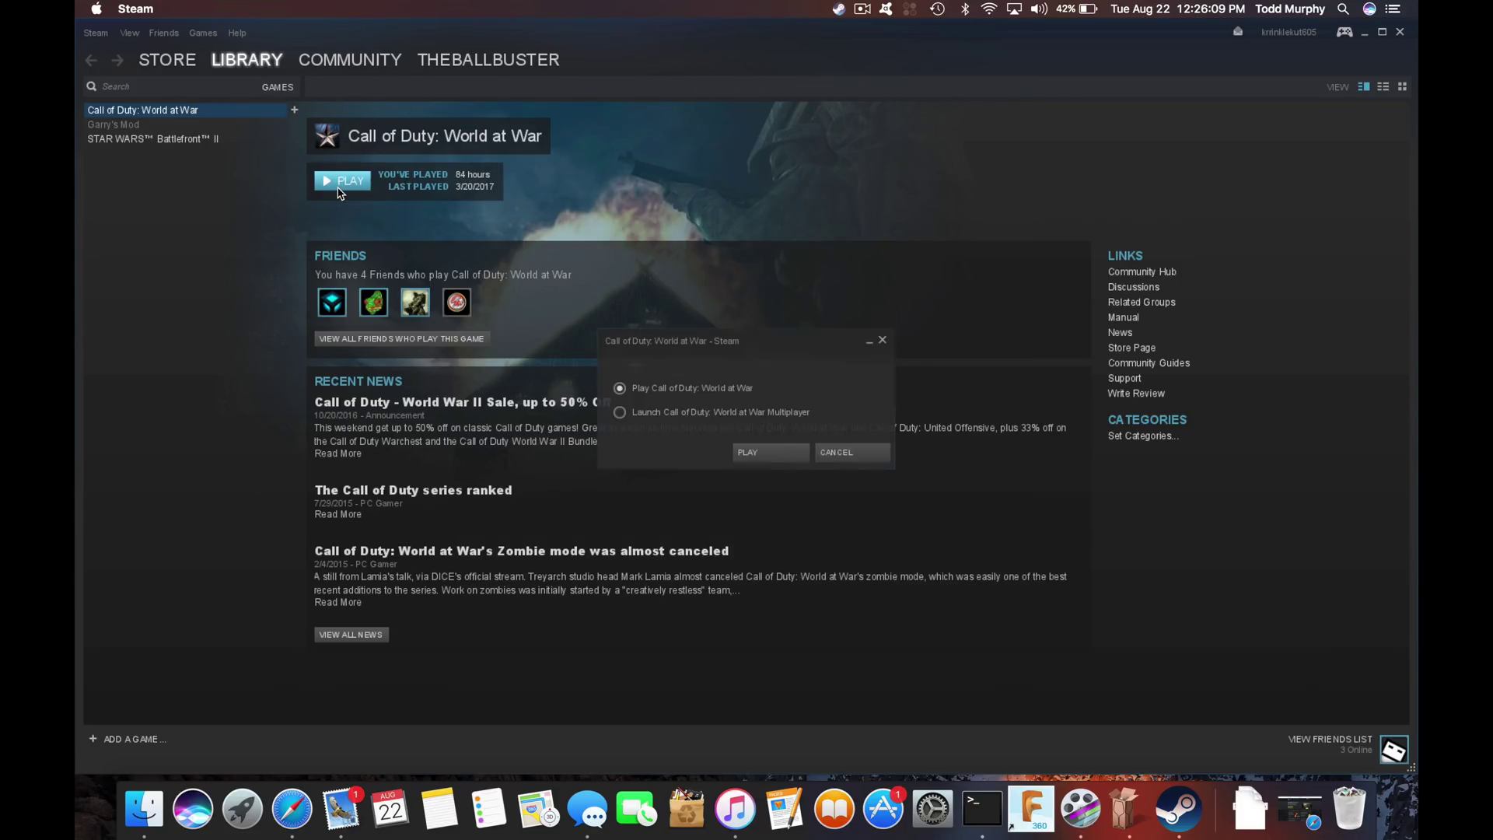
left_click(762, 450)
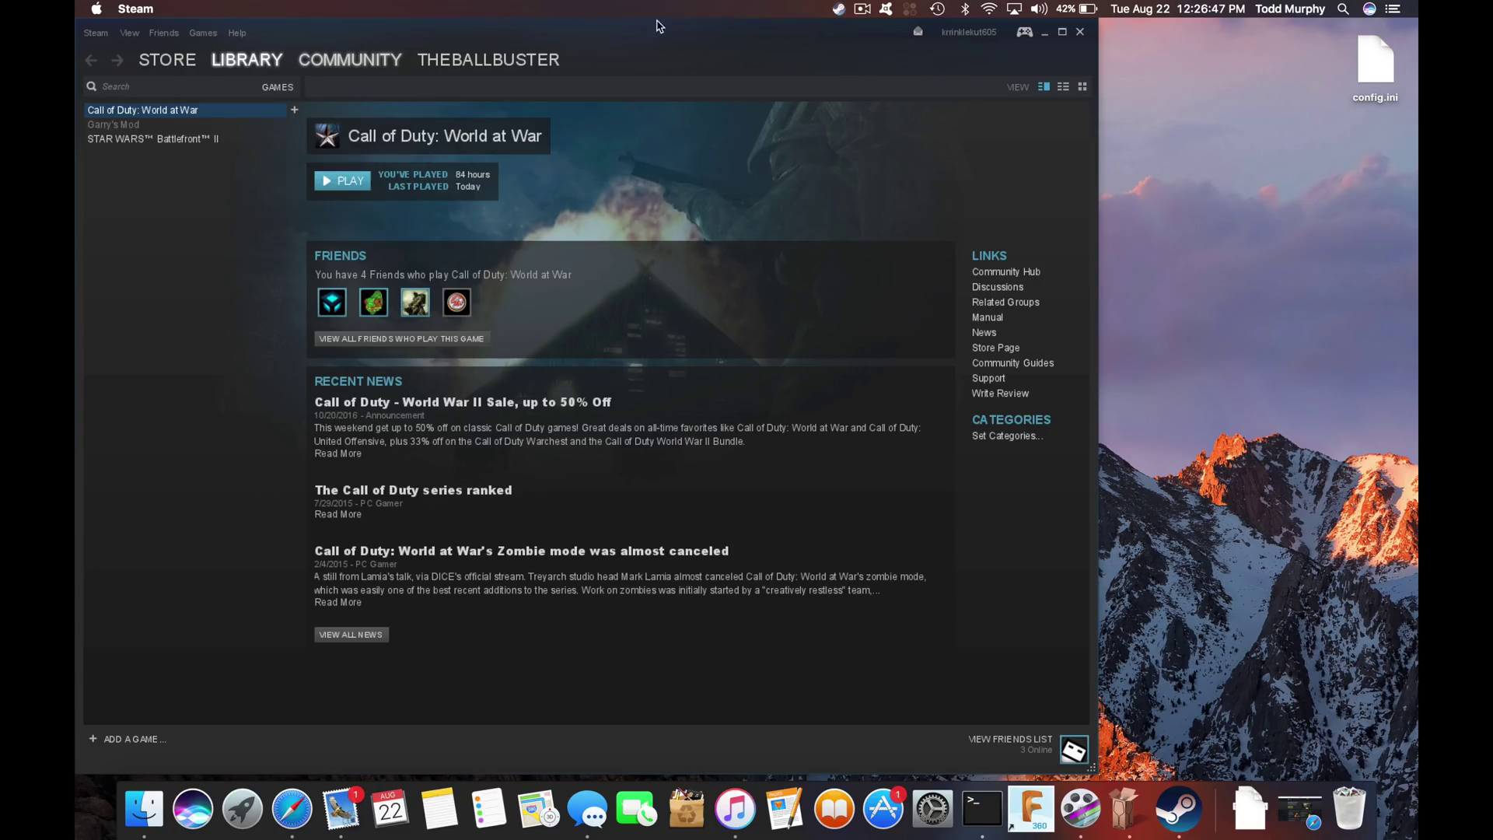
Close the Steam library and open the Downloads folder in Finder from the Dock.
left_click(1081, 32)
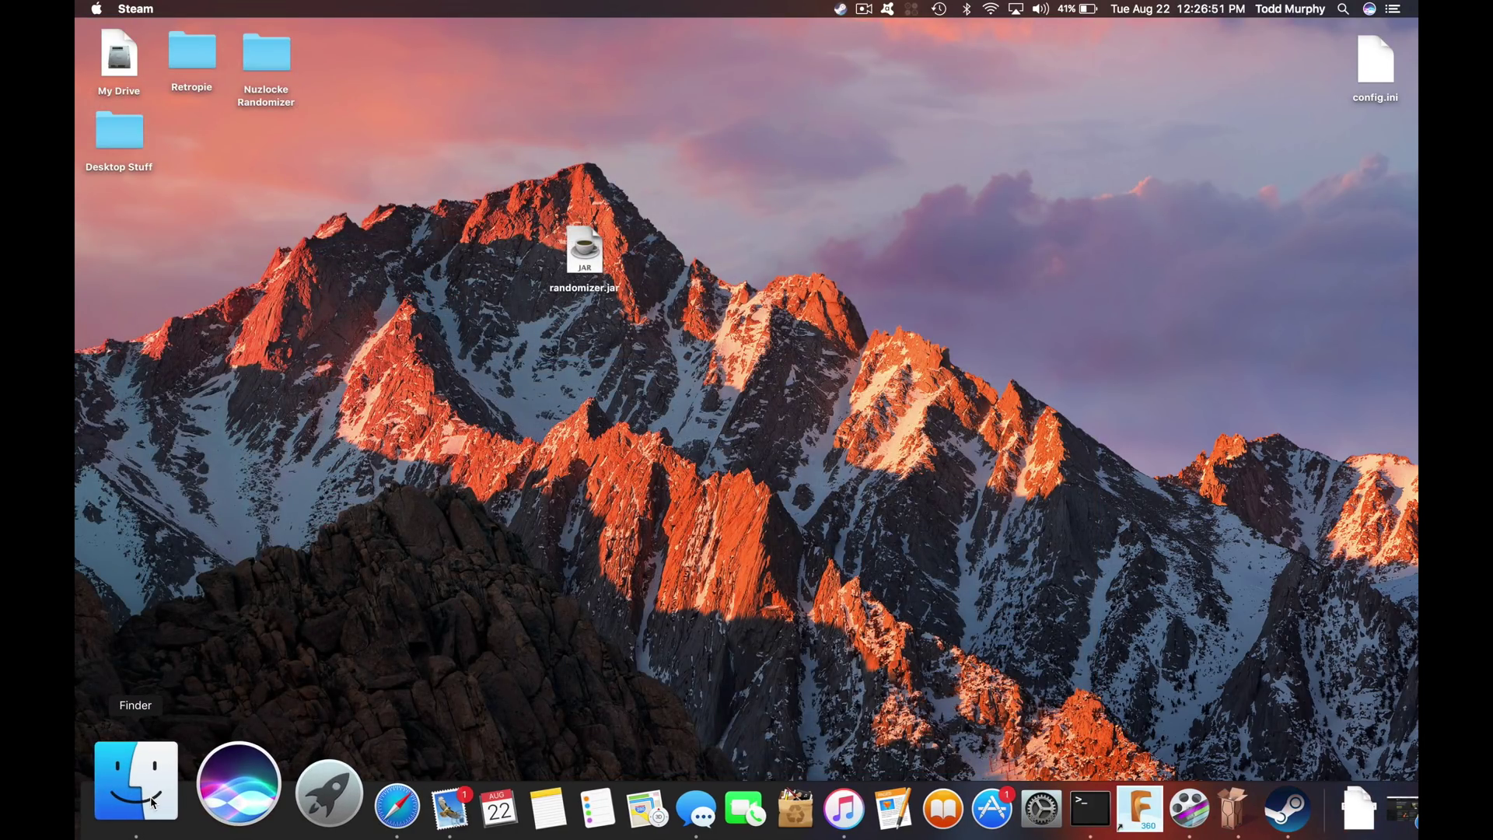
left_click(1123, 794)
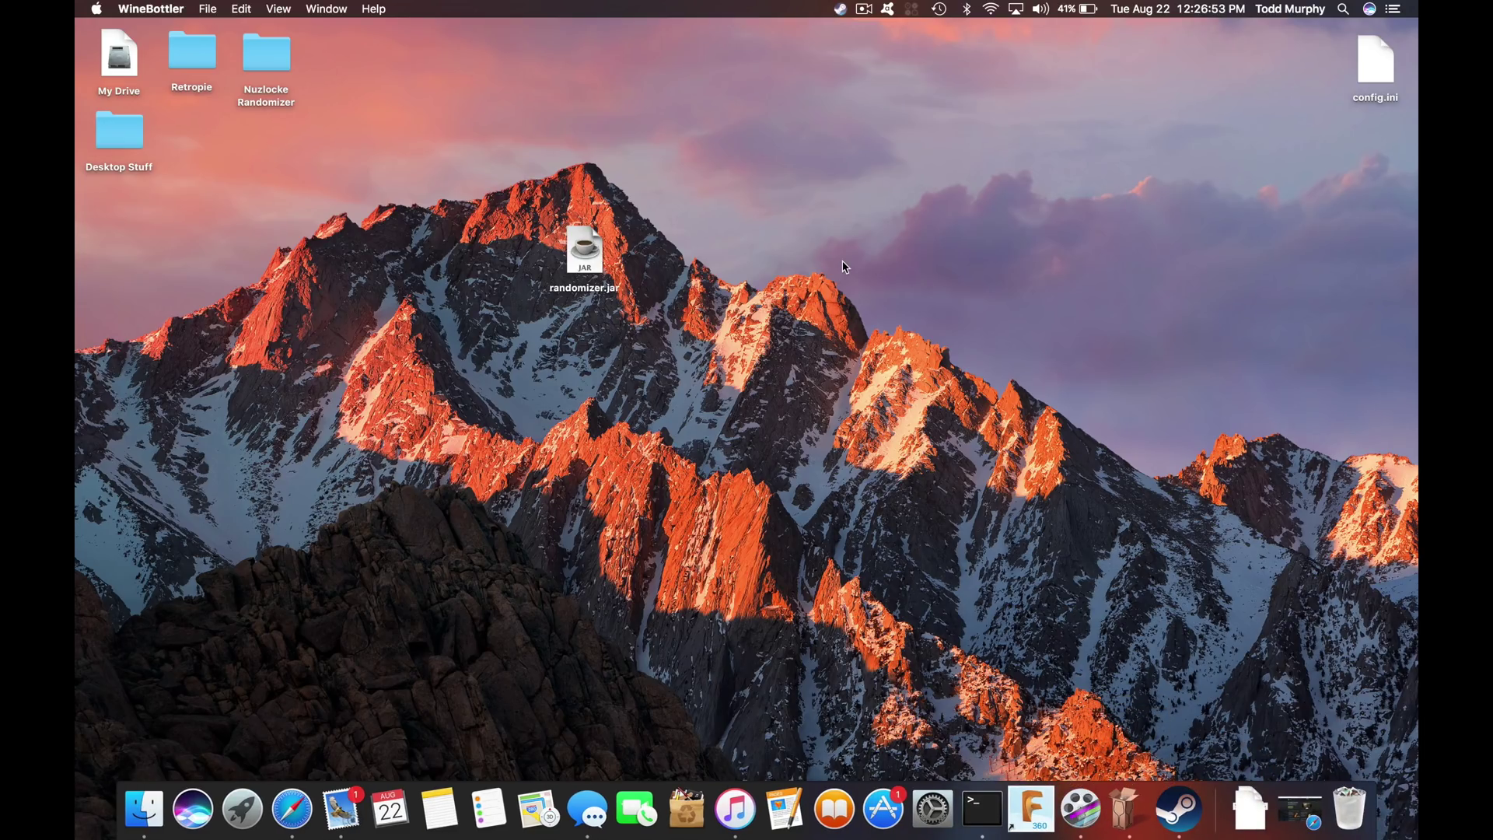
left_click(1252, 793)
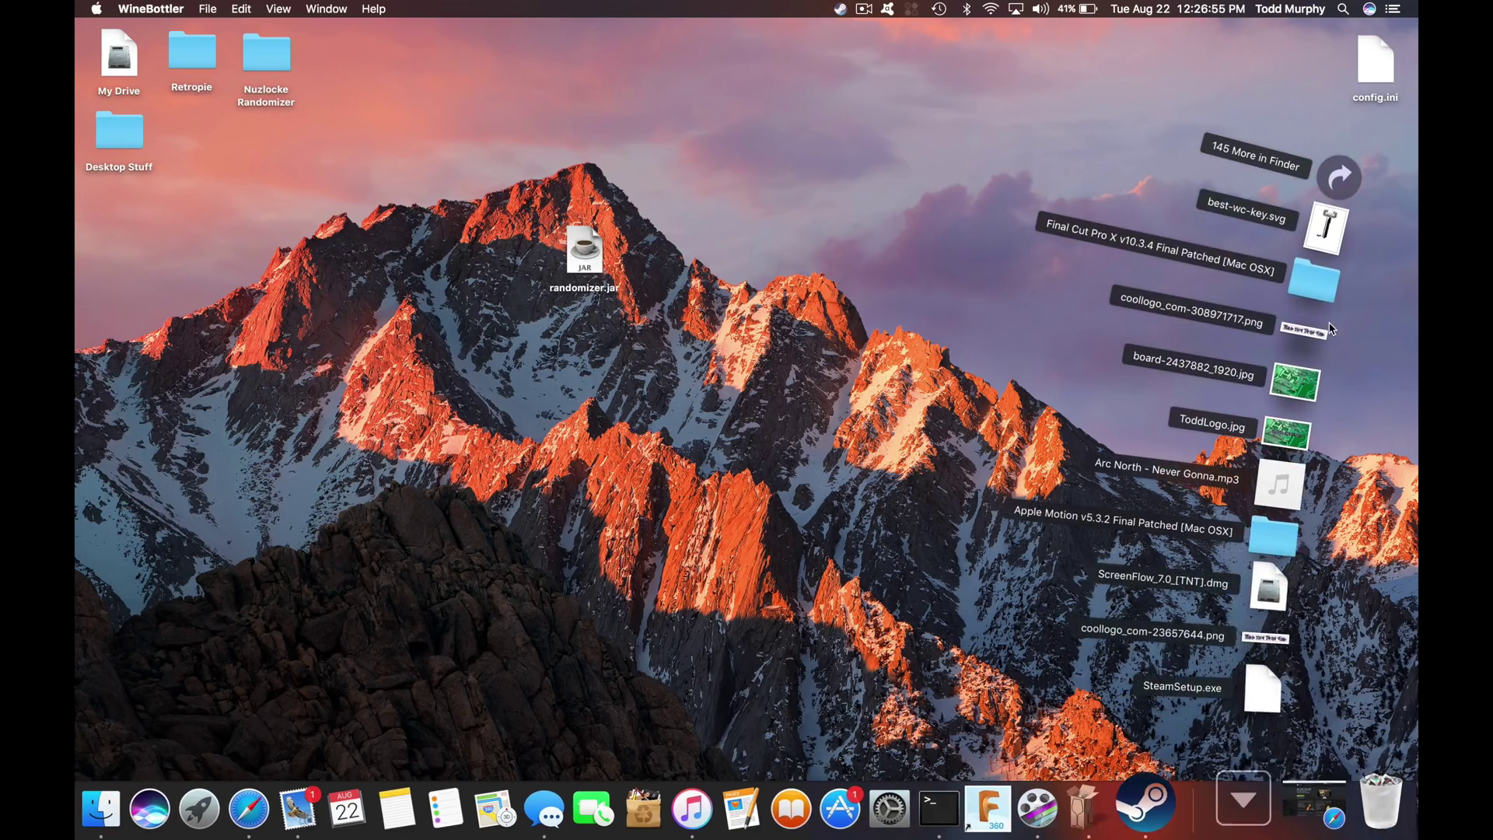
left_click(1339, 178)
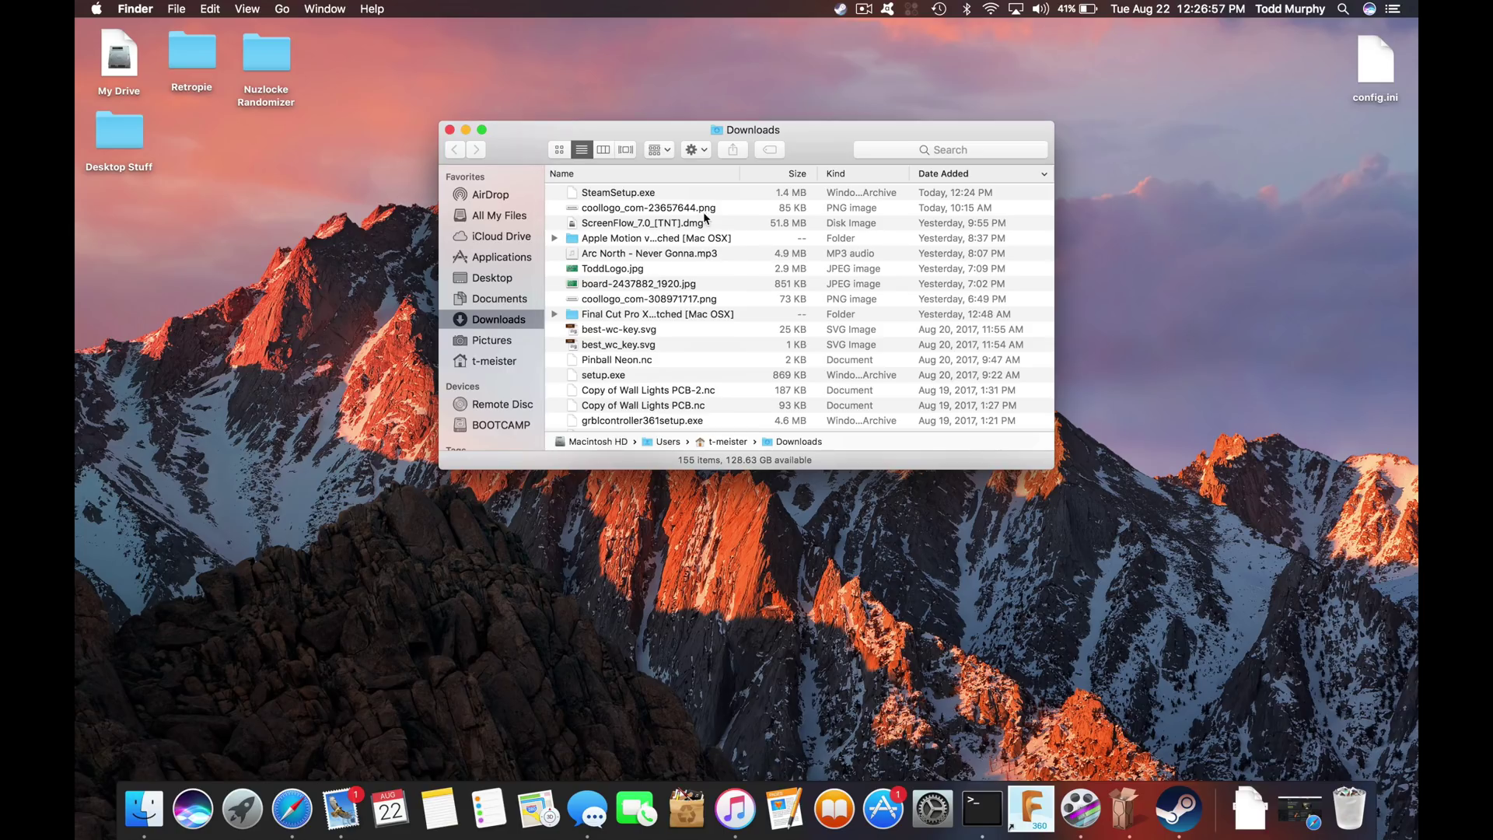
Show the Open With app choices for SteamSetup.exe.
left_click(683, 197)
right_click(682, 196)
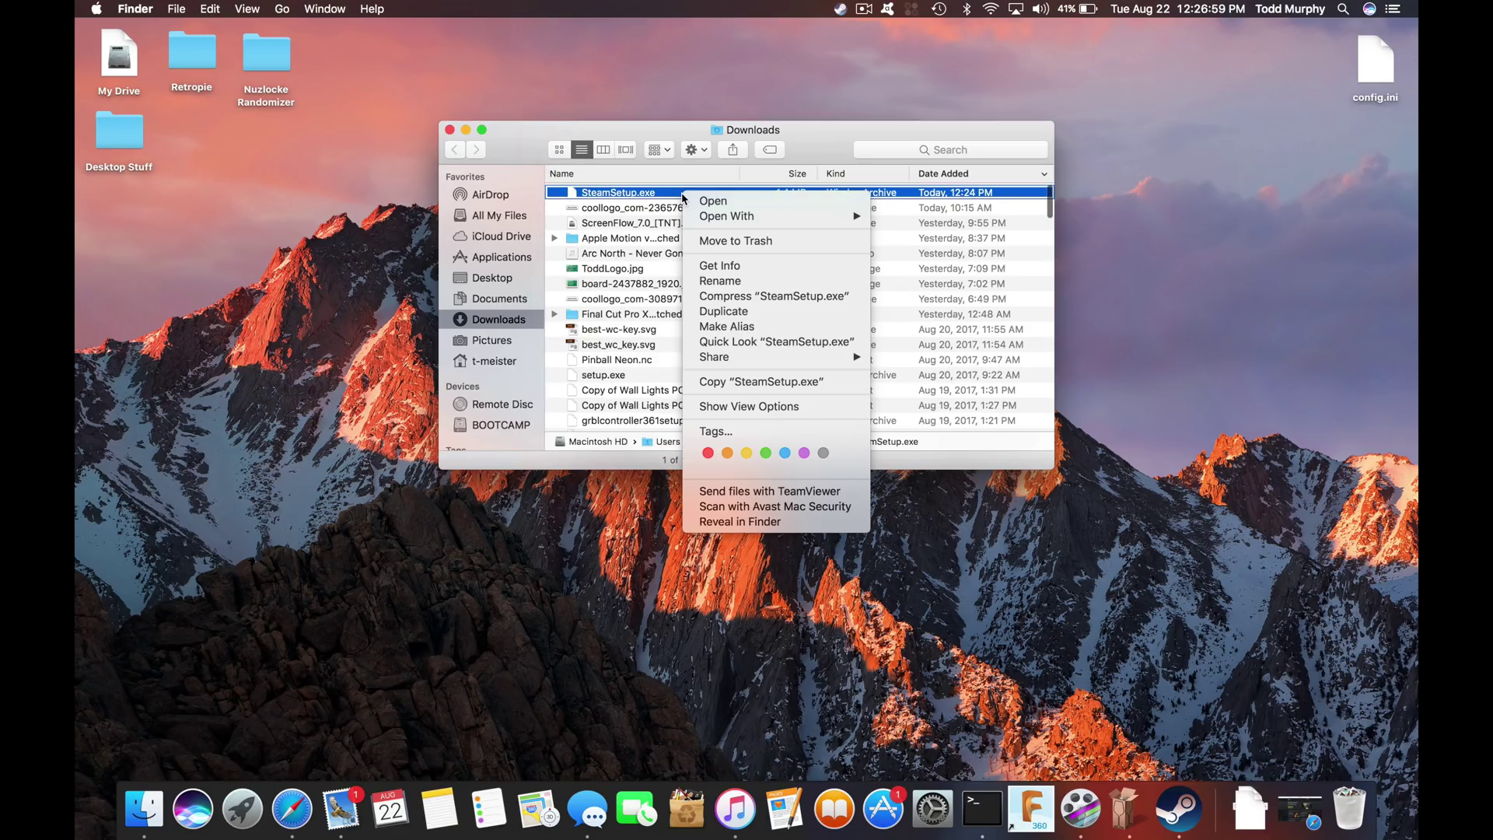
mouse_move(746, 217)
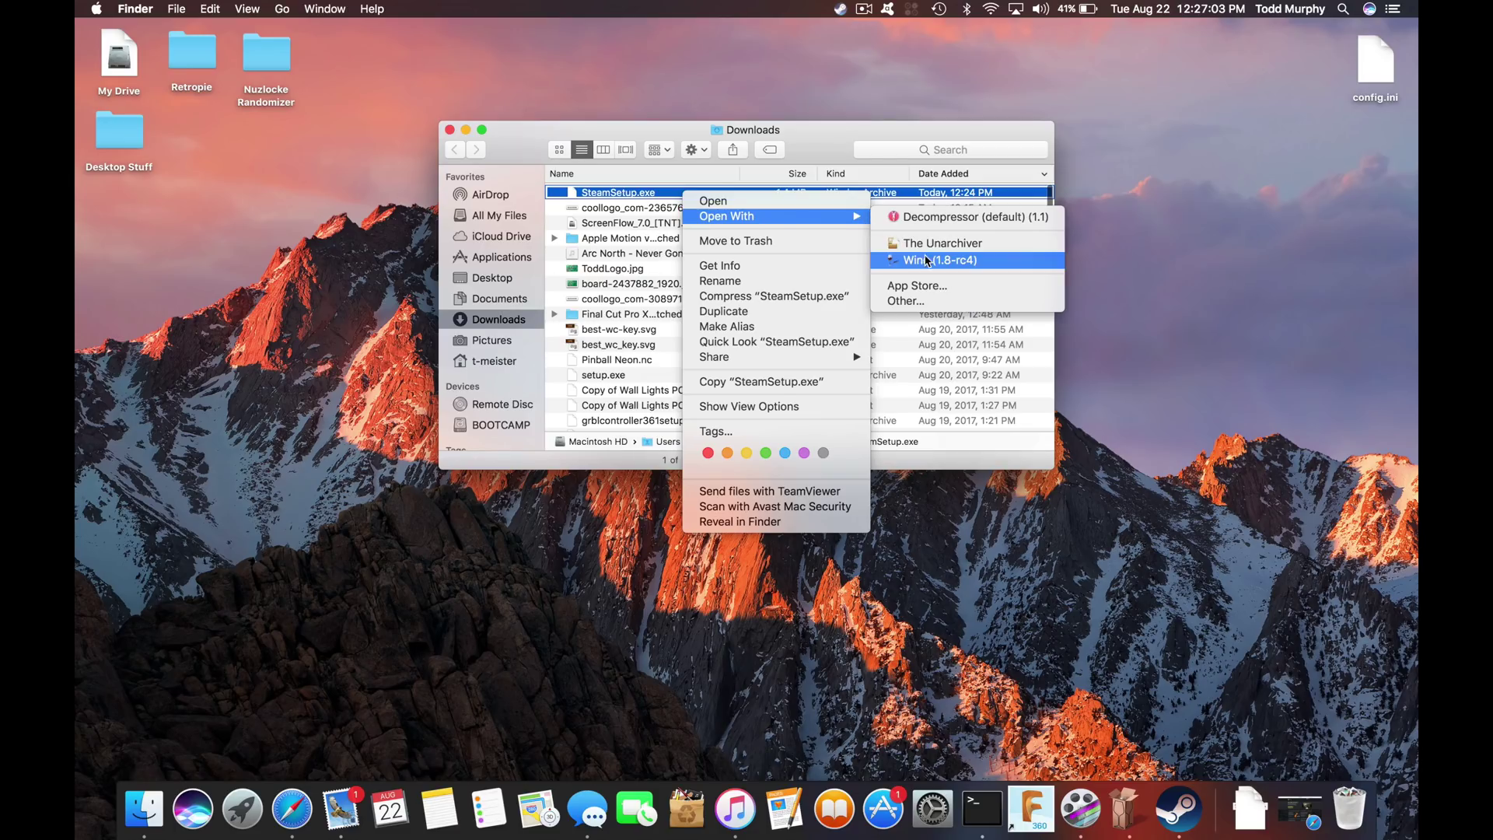
Open SteamSetup.exe with WineBottler via Other…, enabling All Applications.
left_click(960, 302)
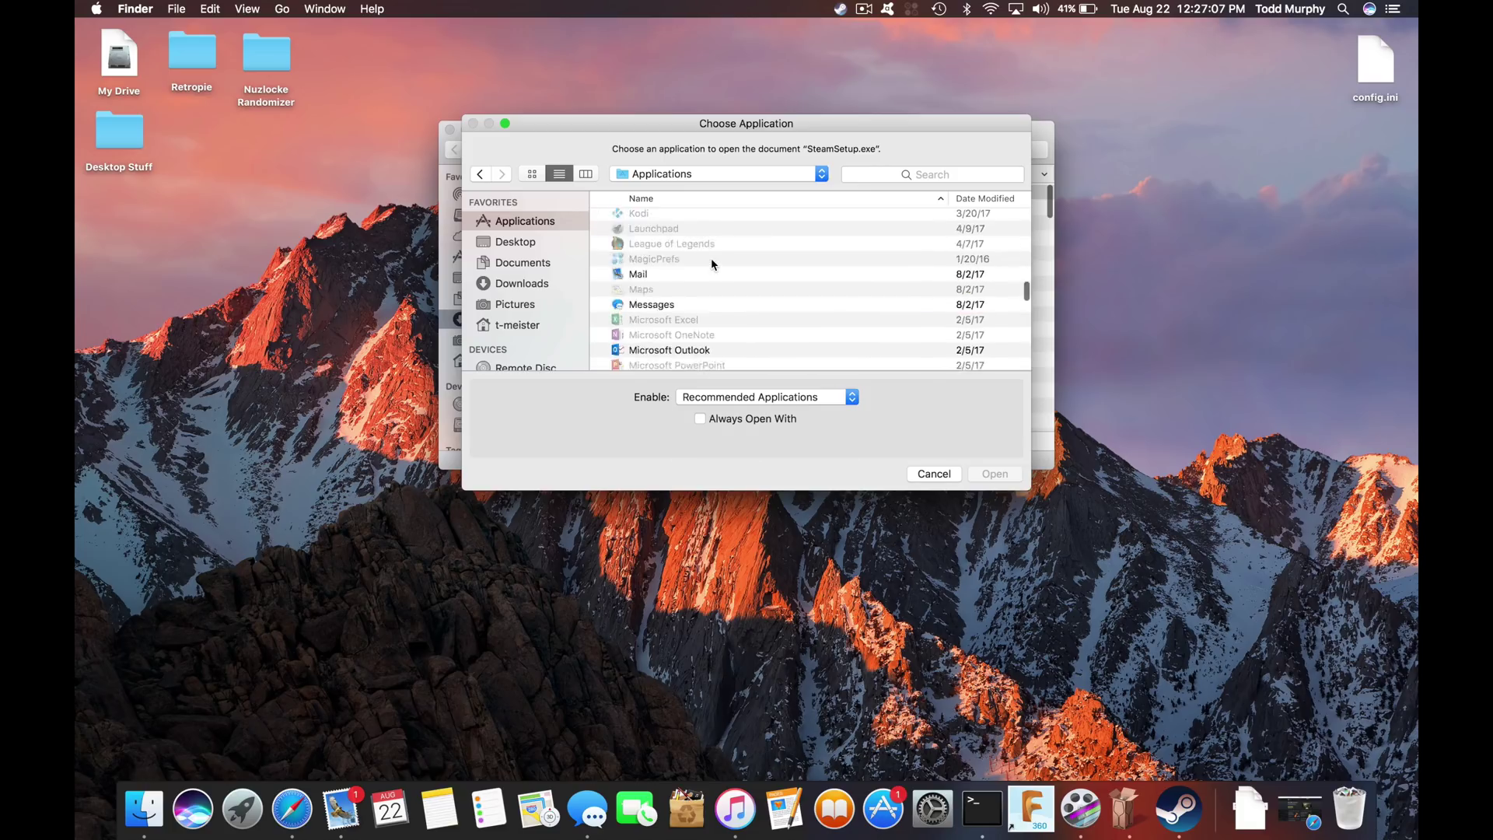
scroll(711, 259, "down", 15)
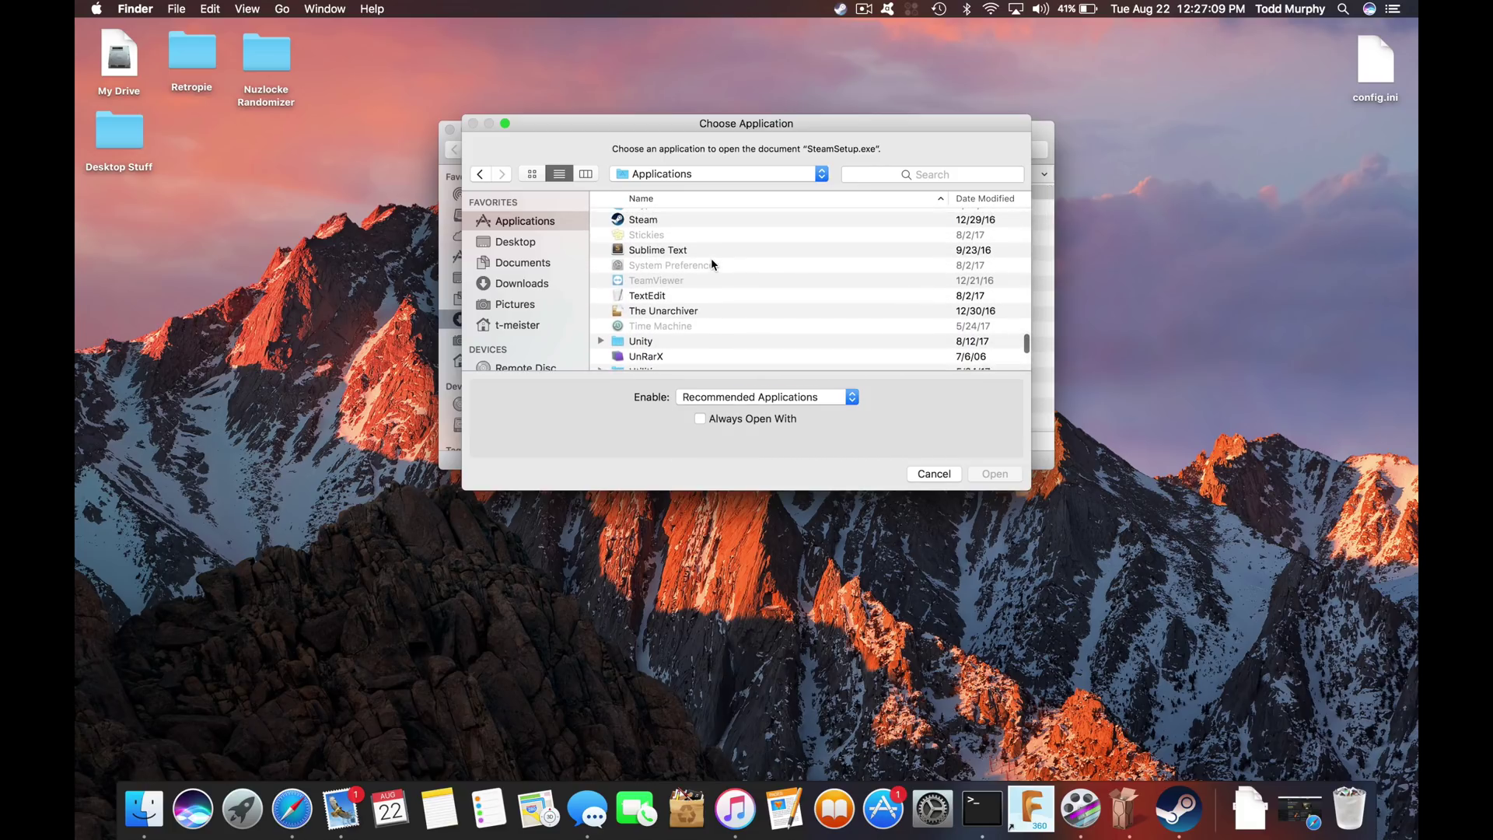
scroll(711, 265, "down", 5)
left_click(739, 396)
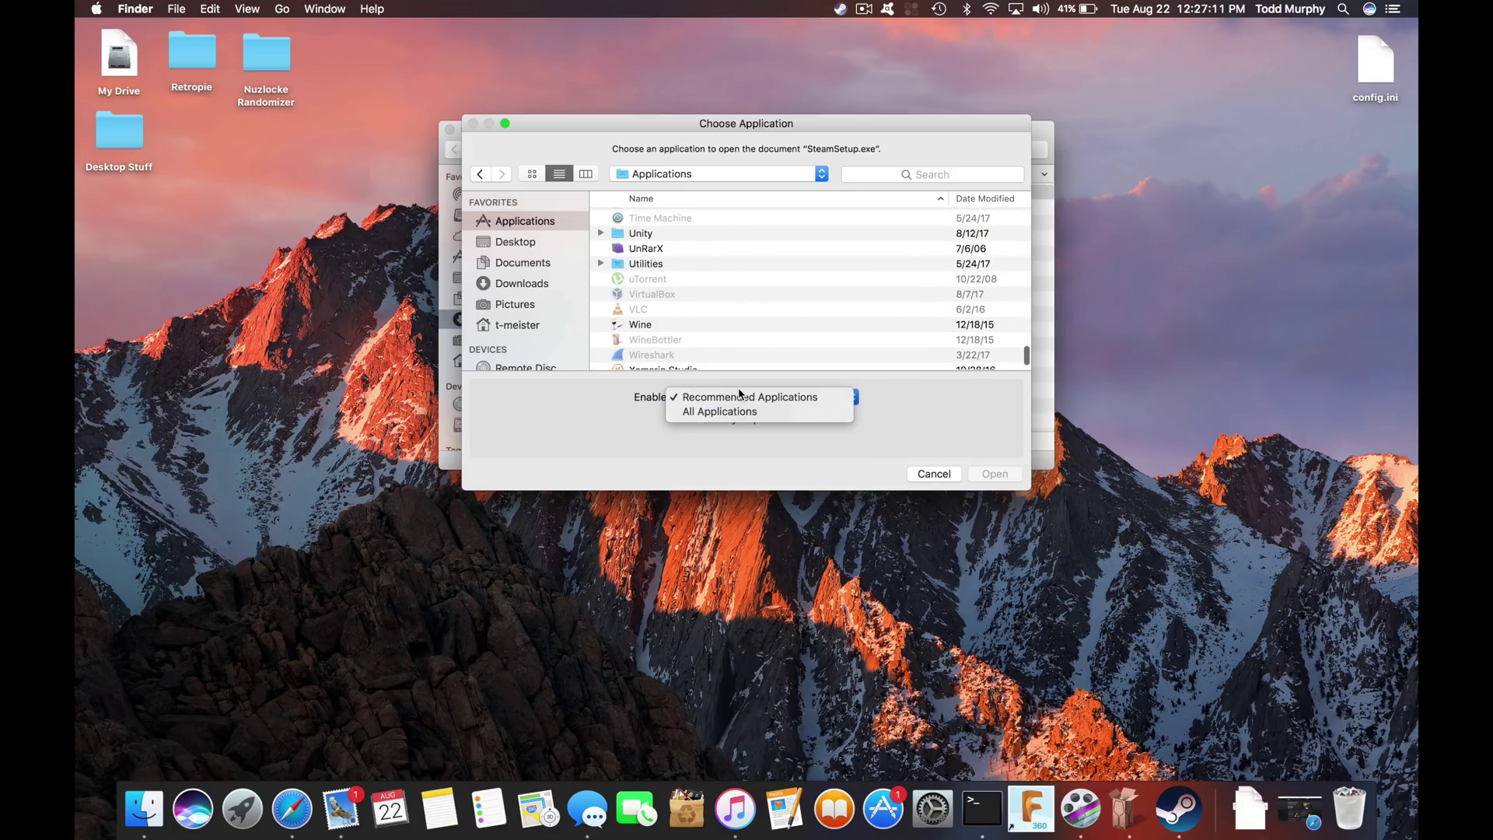
left_click(722, 411)
left_click(674, 343)
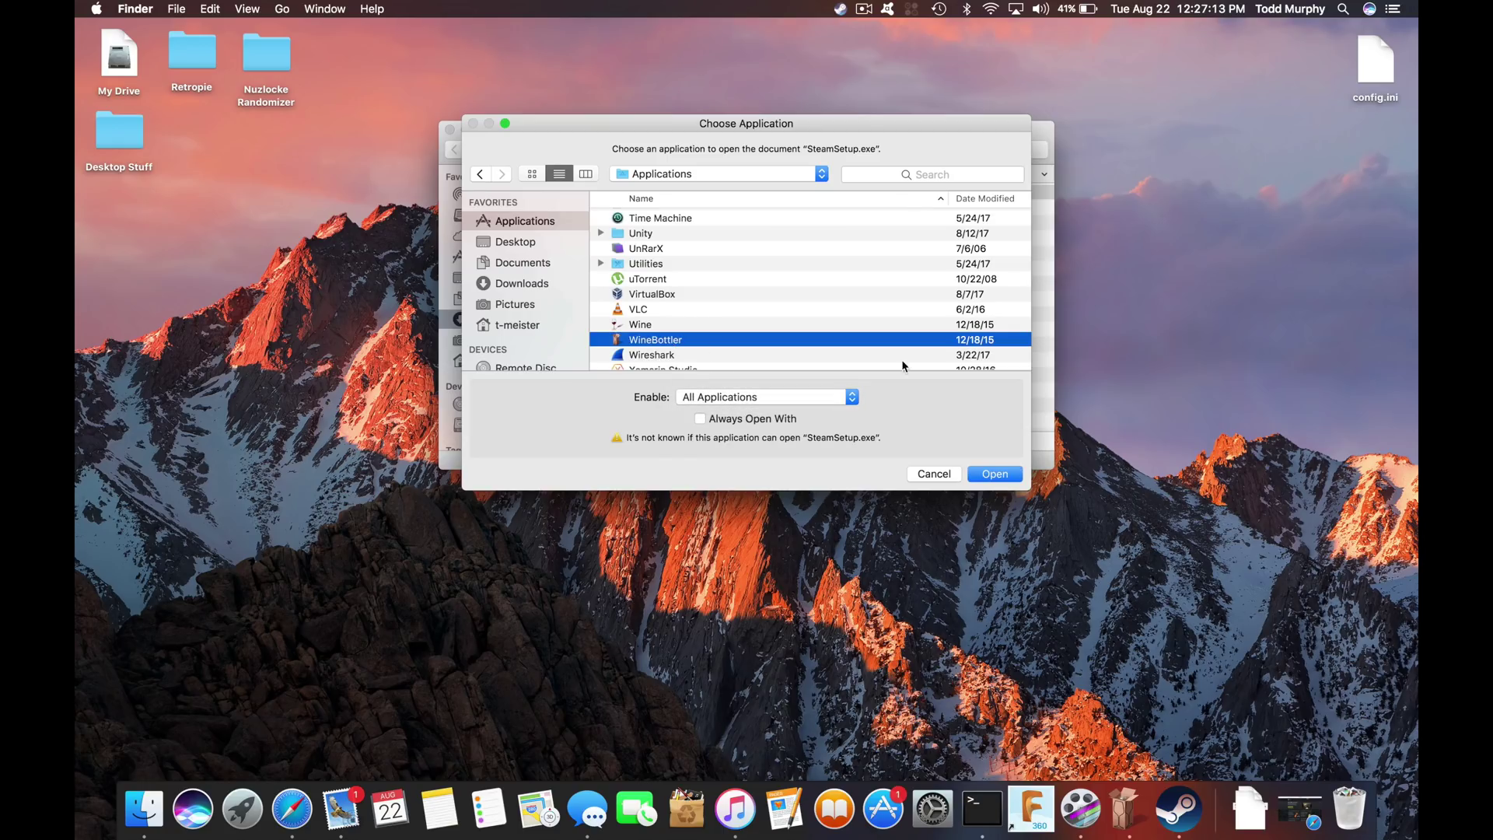
key("Return")
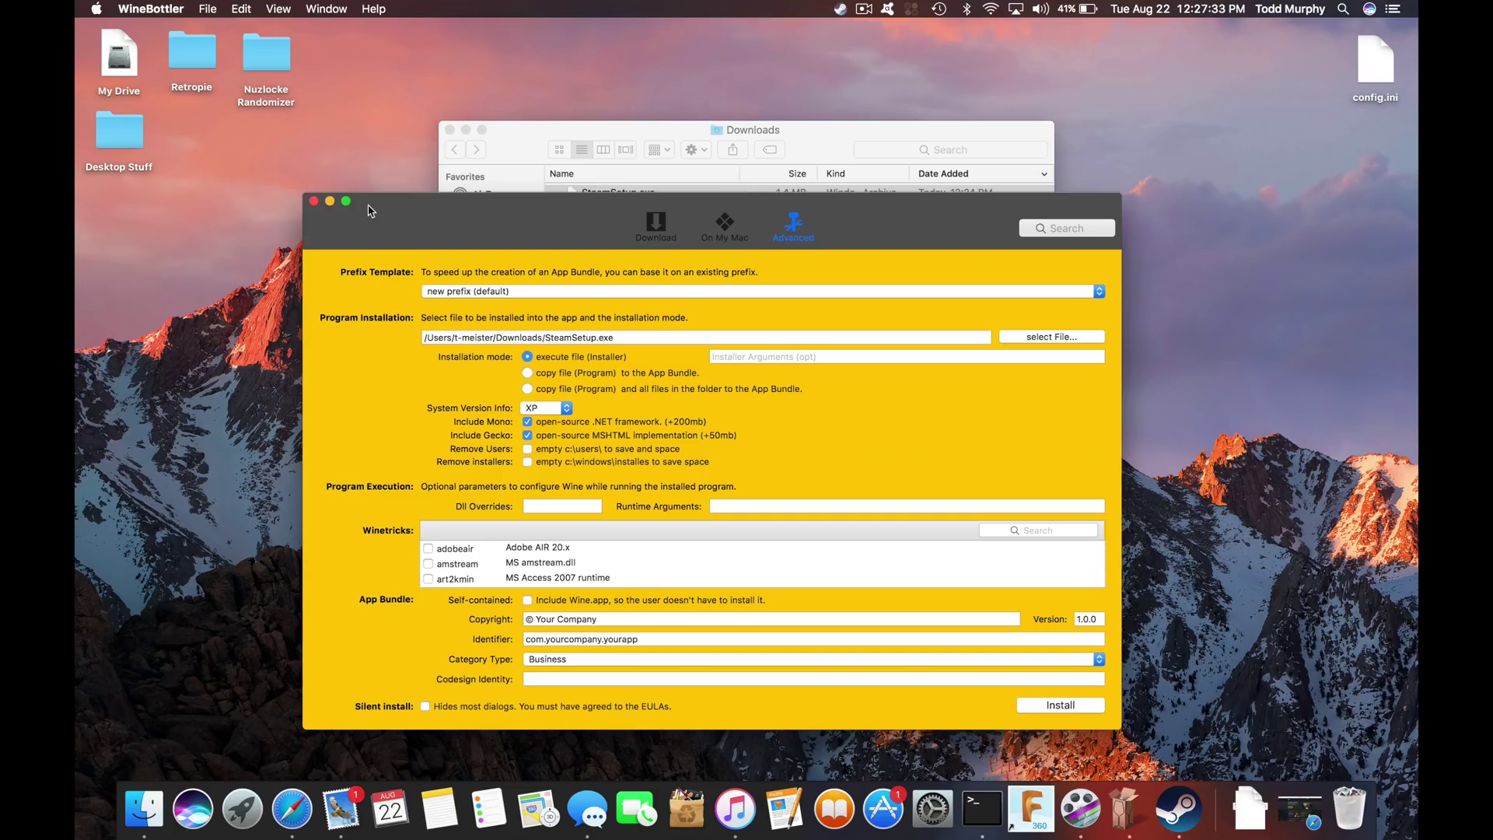
Install SteamSetup.exe as 'Steam 2' saved in Applications.
left_click(1076, 705)
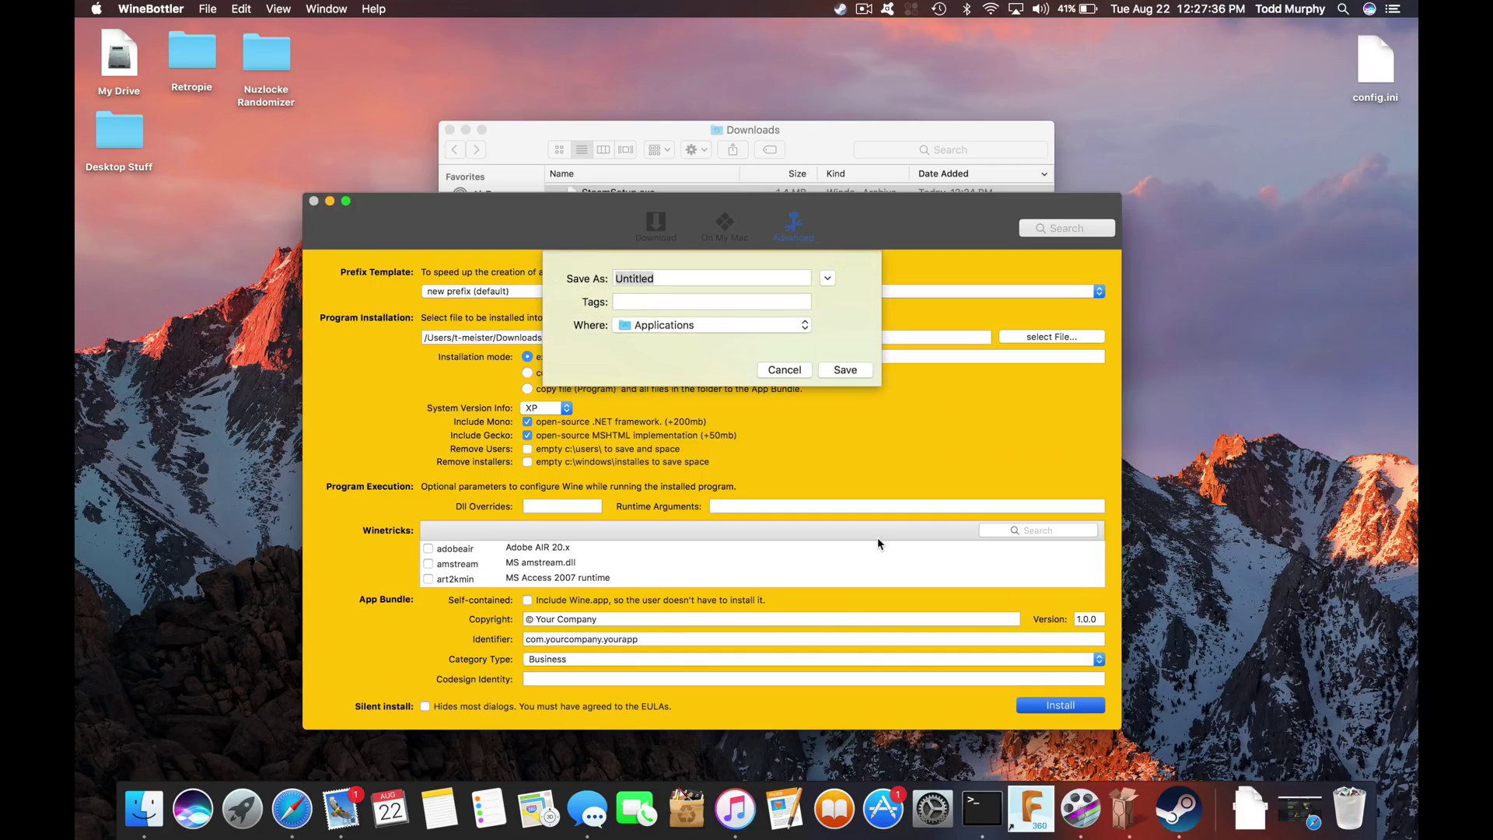
left_click(734, 328)
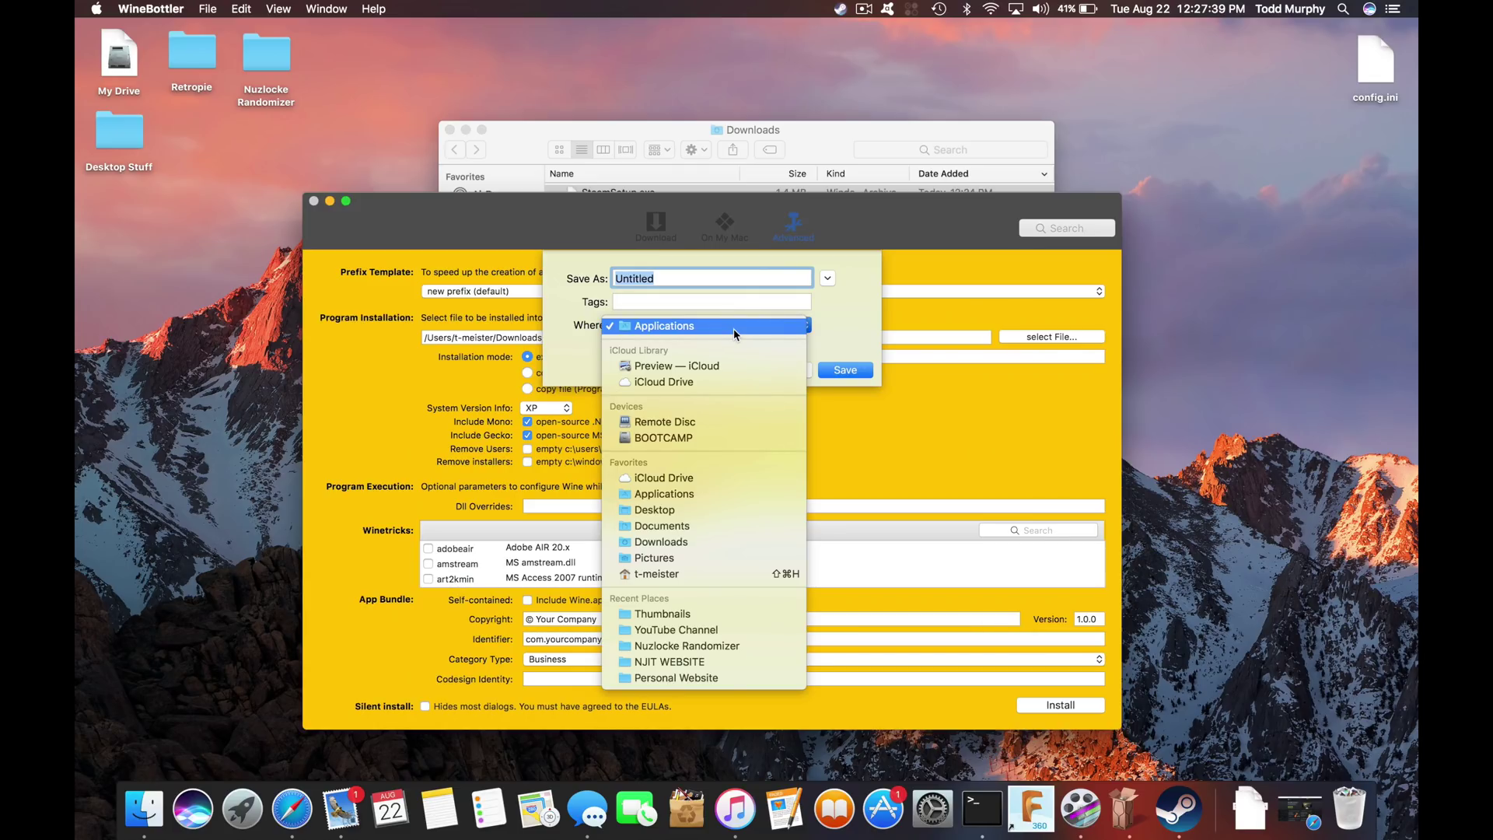
left_click(734, 329)
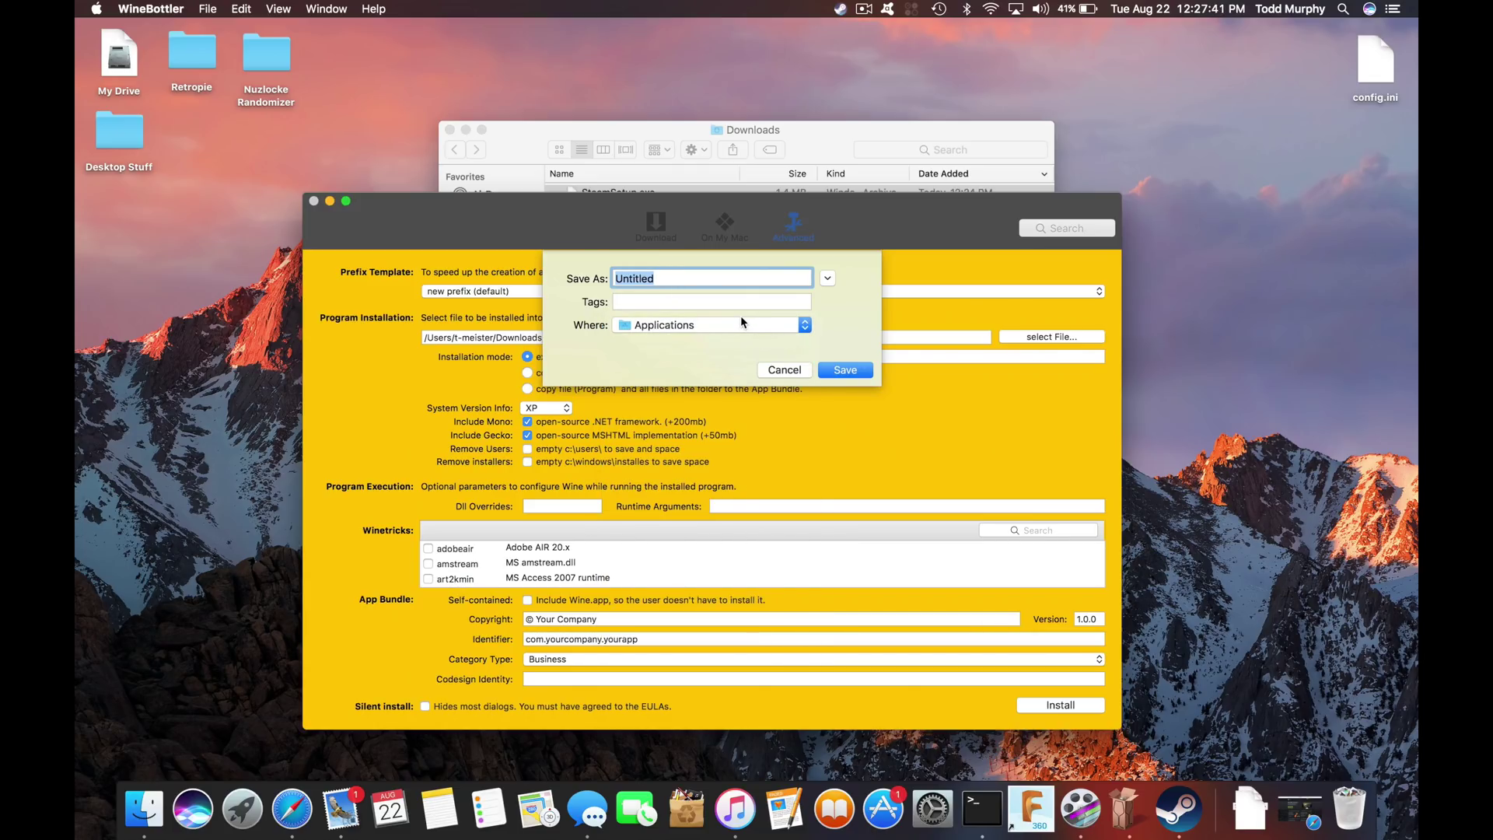
type("Steam 2")
left_click(844, 369)
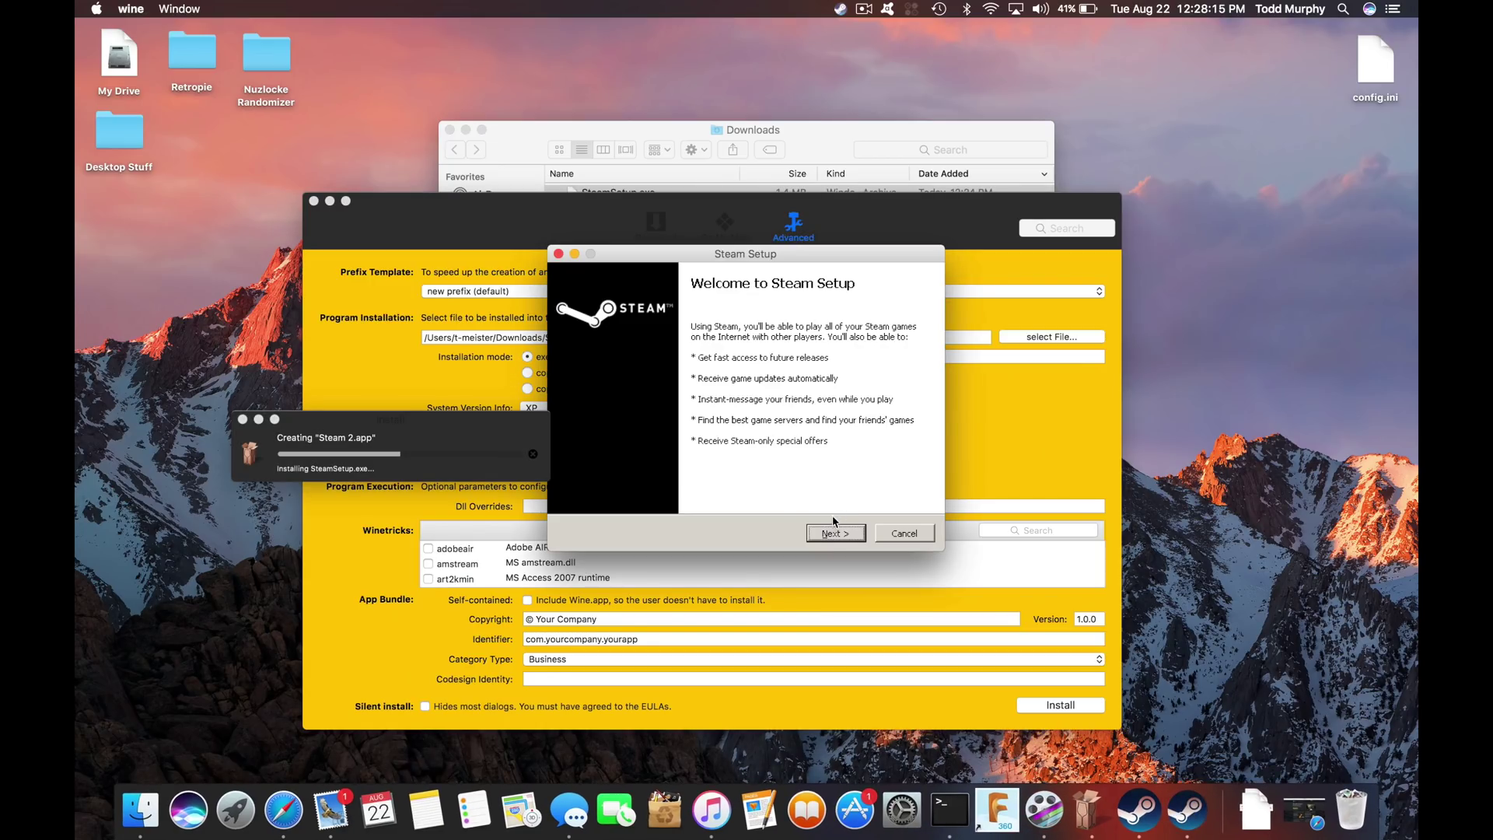
Accept the Steam licence agreement in Steam Setup, then quit the setup wizard.
left_click(826, 533)
left_click(666, 497)
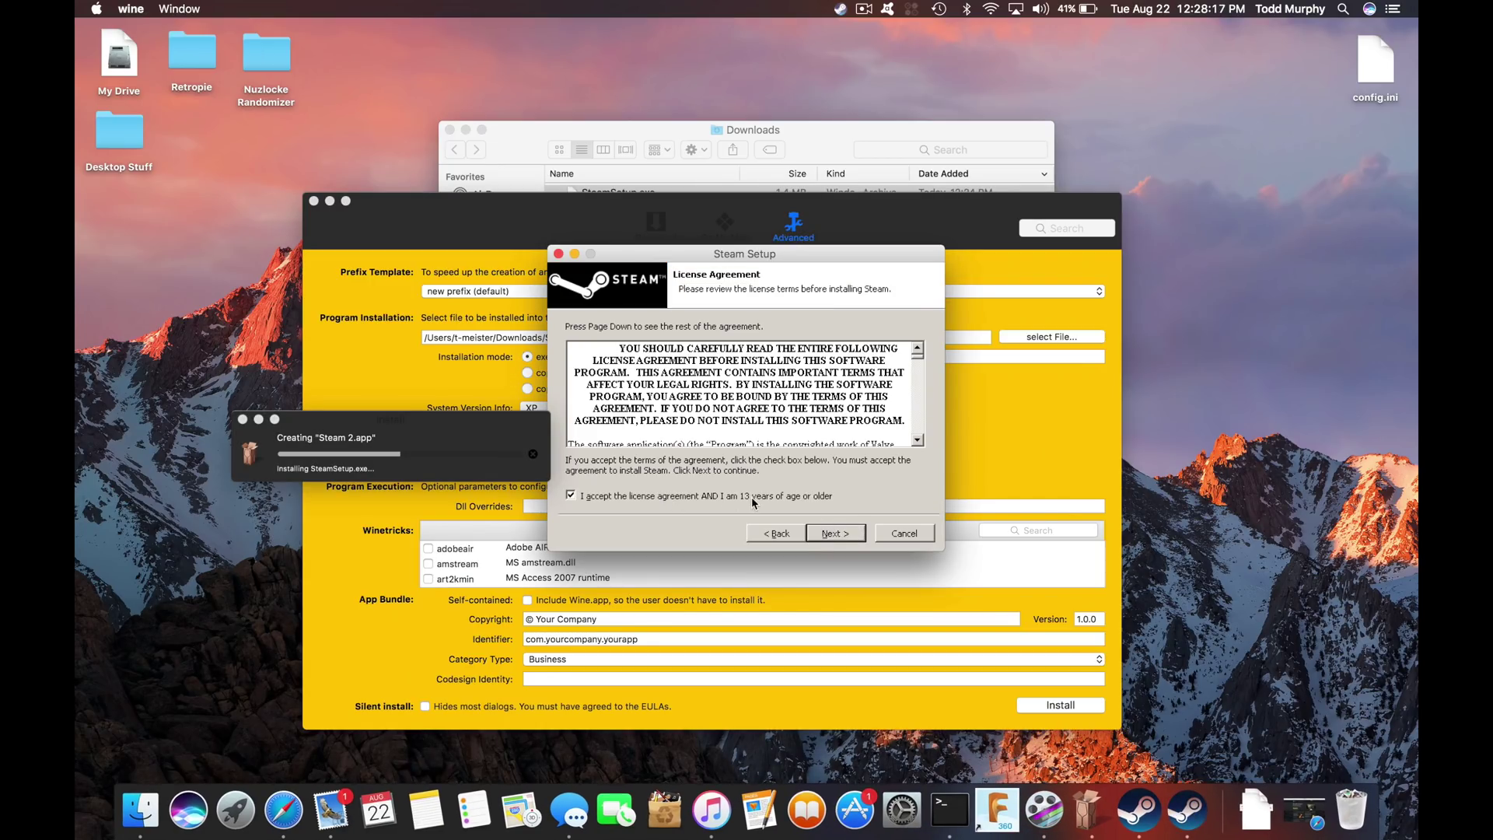
left_click(860, 533)
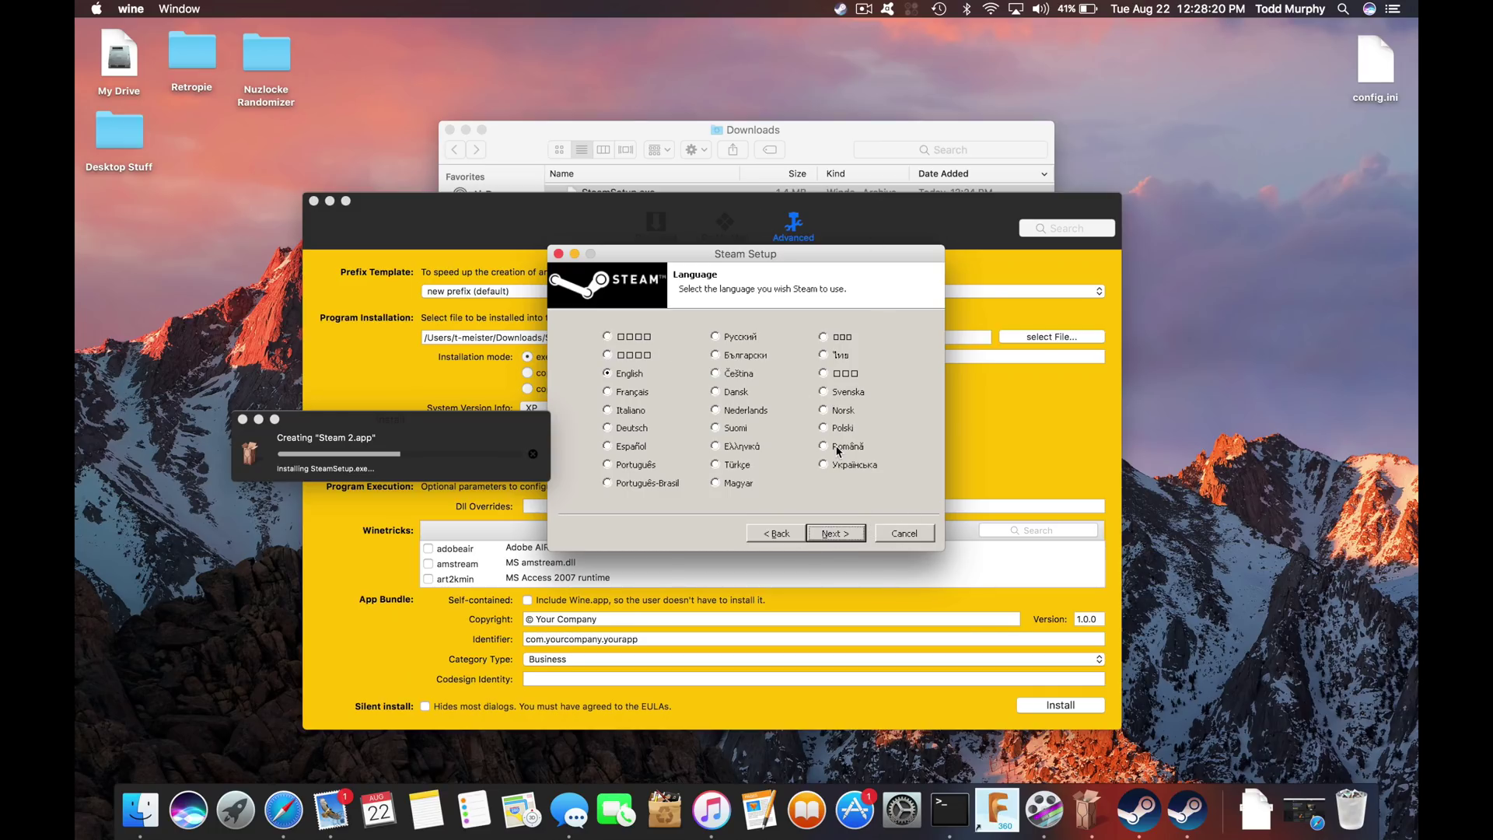
left_click(558, 254)
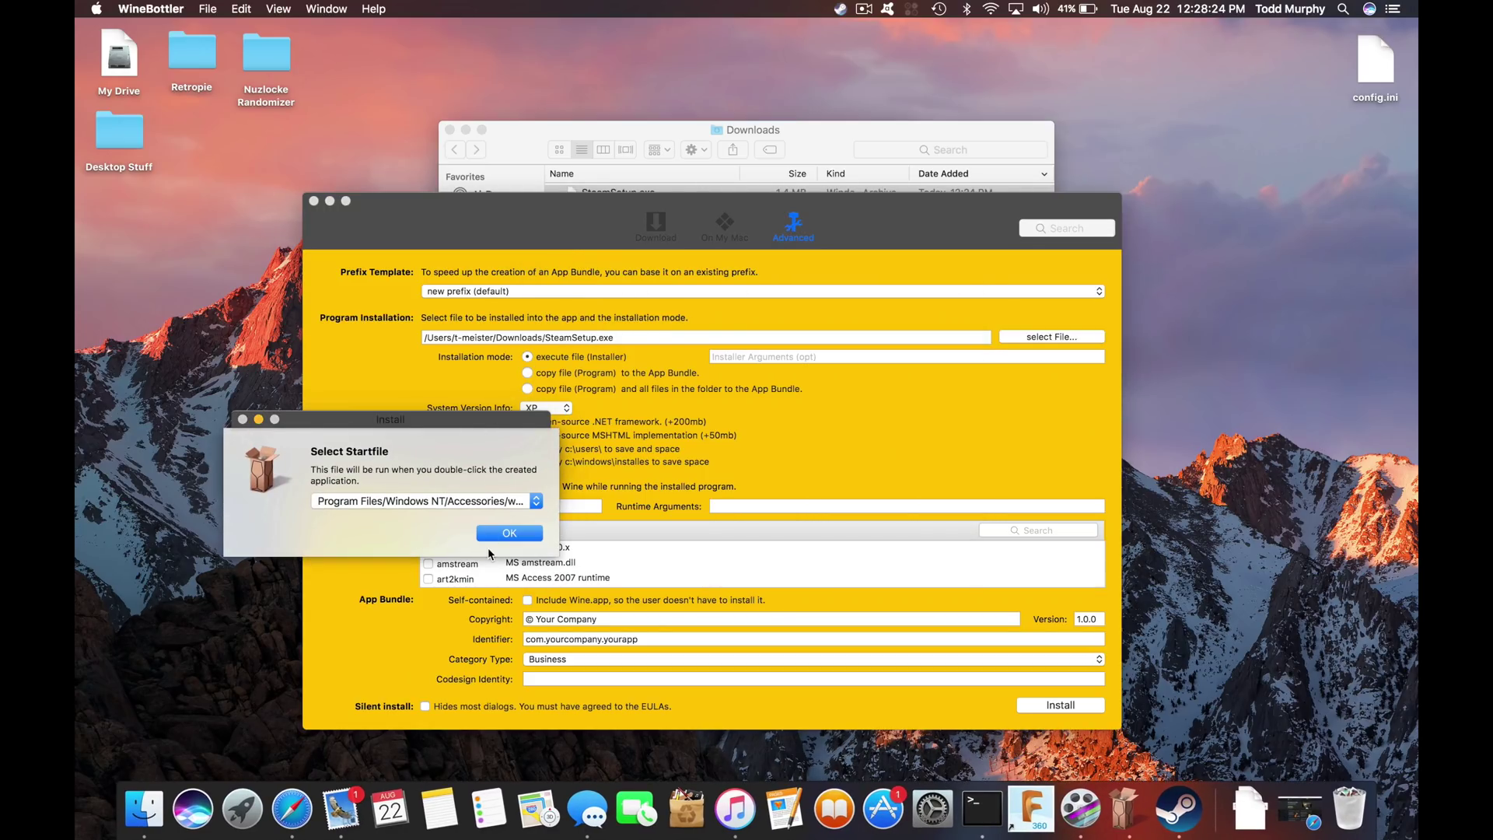
Choose WineFile as the Steam 2 bundle's startfile and confirm to build the app.
left_click(458, 500)
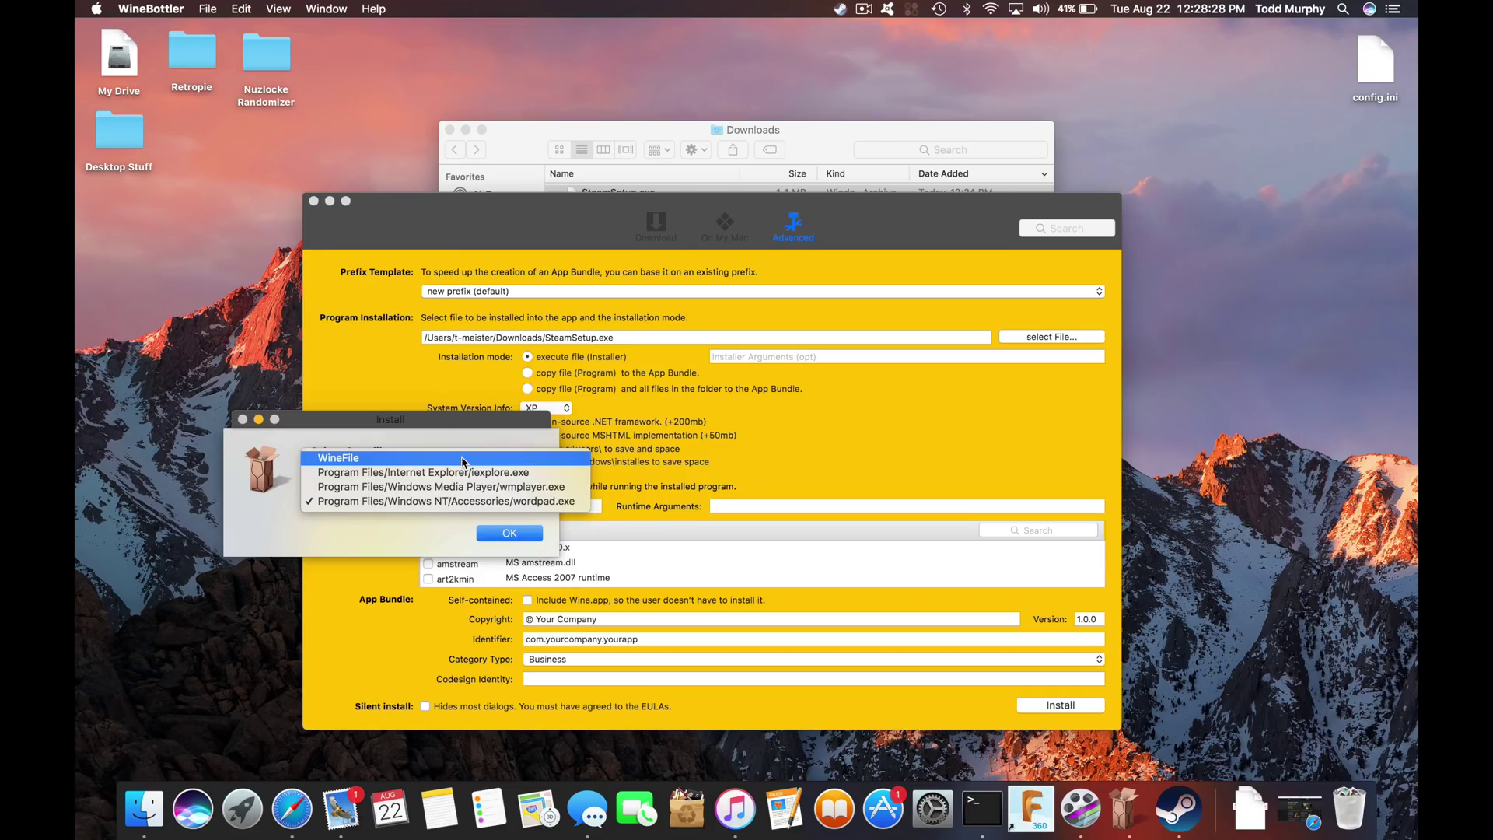
left_click(461, 459)
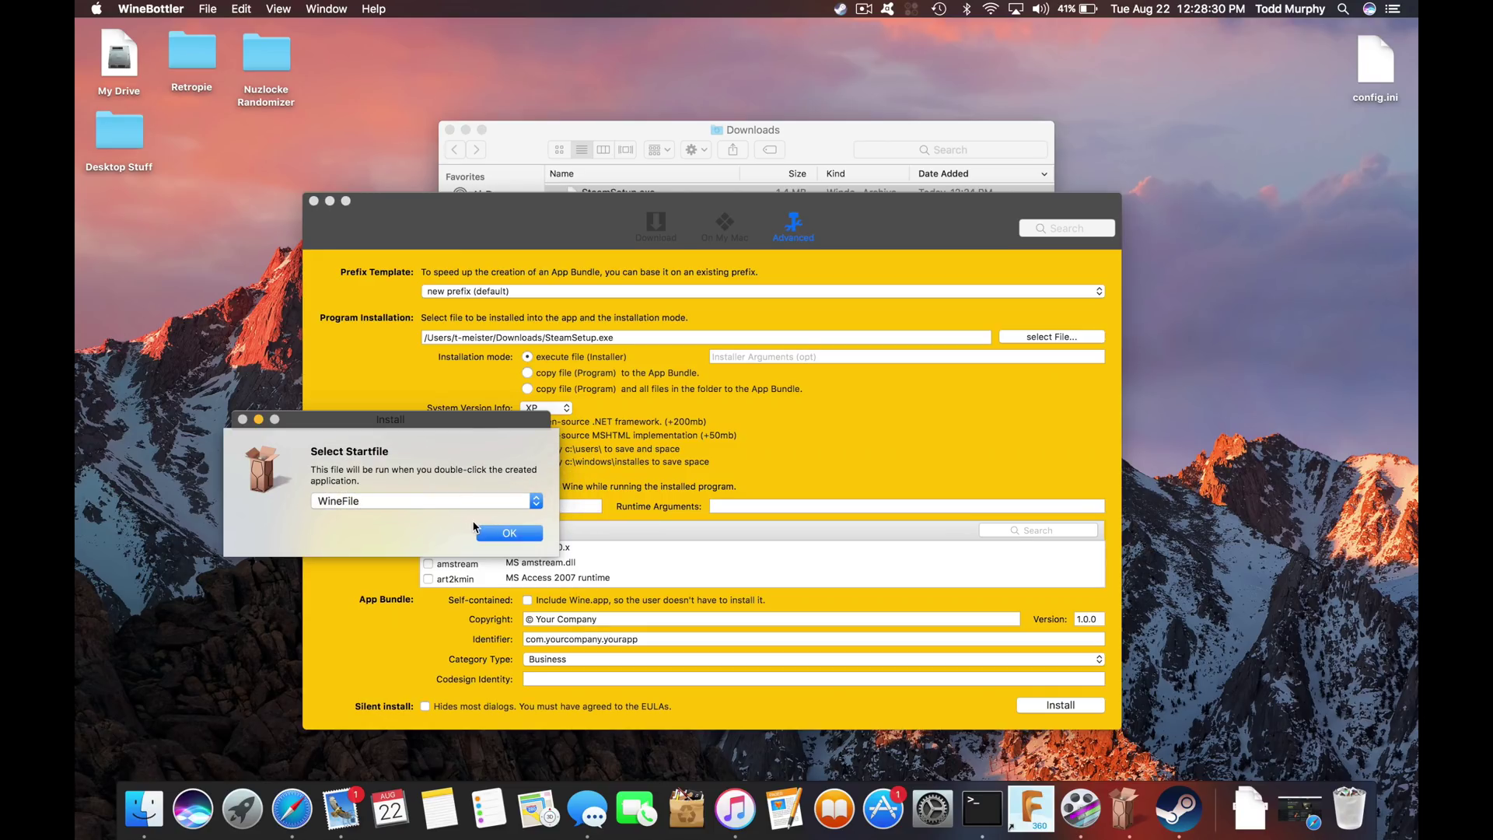
left_click(123, 9)
left_click(125, 9)
left_click(126, 9)
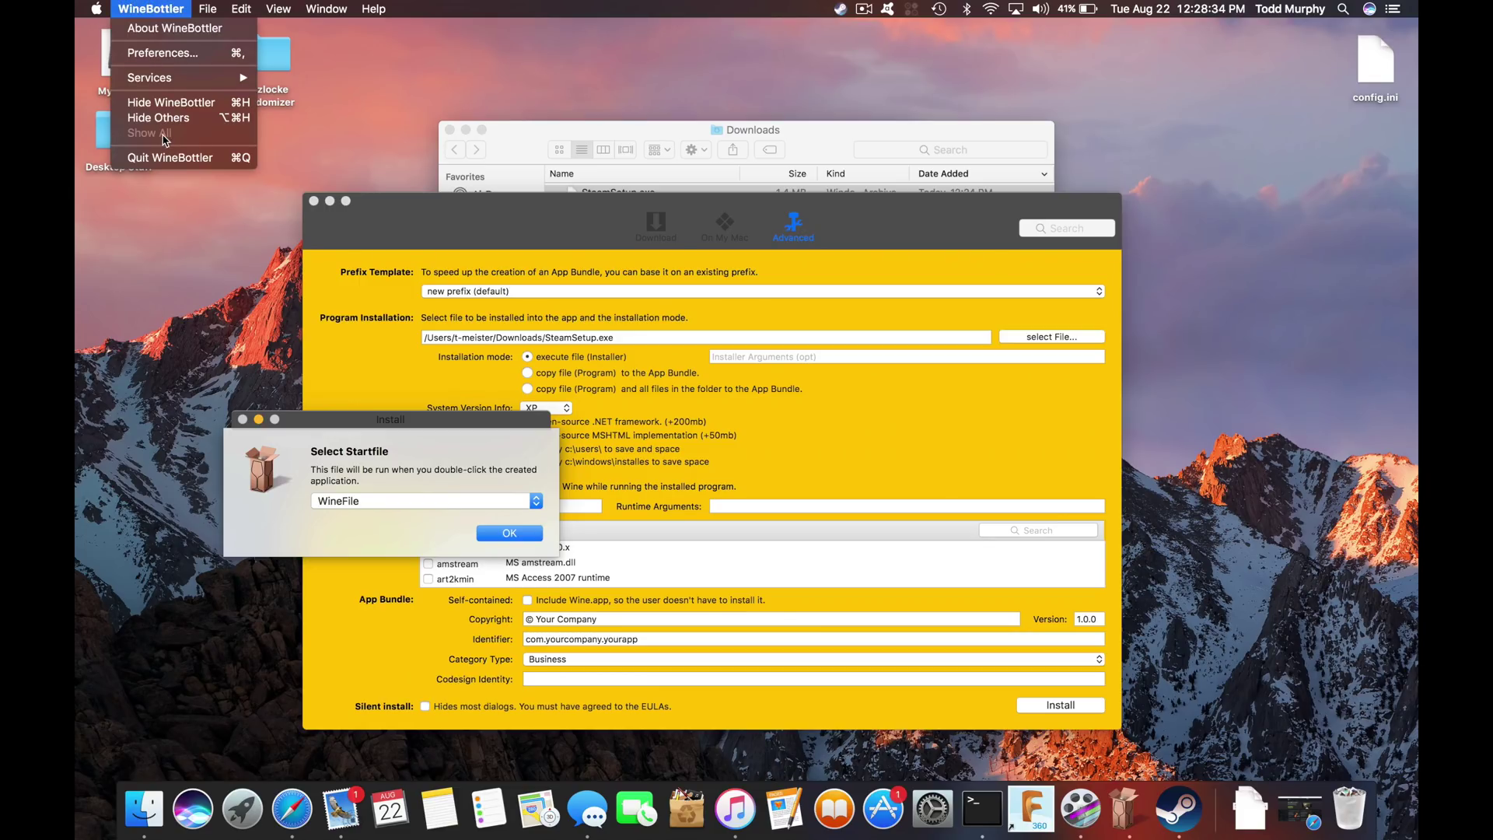
left_click(164, 156)
left_click(96, 8)
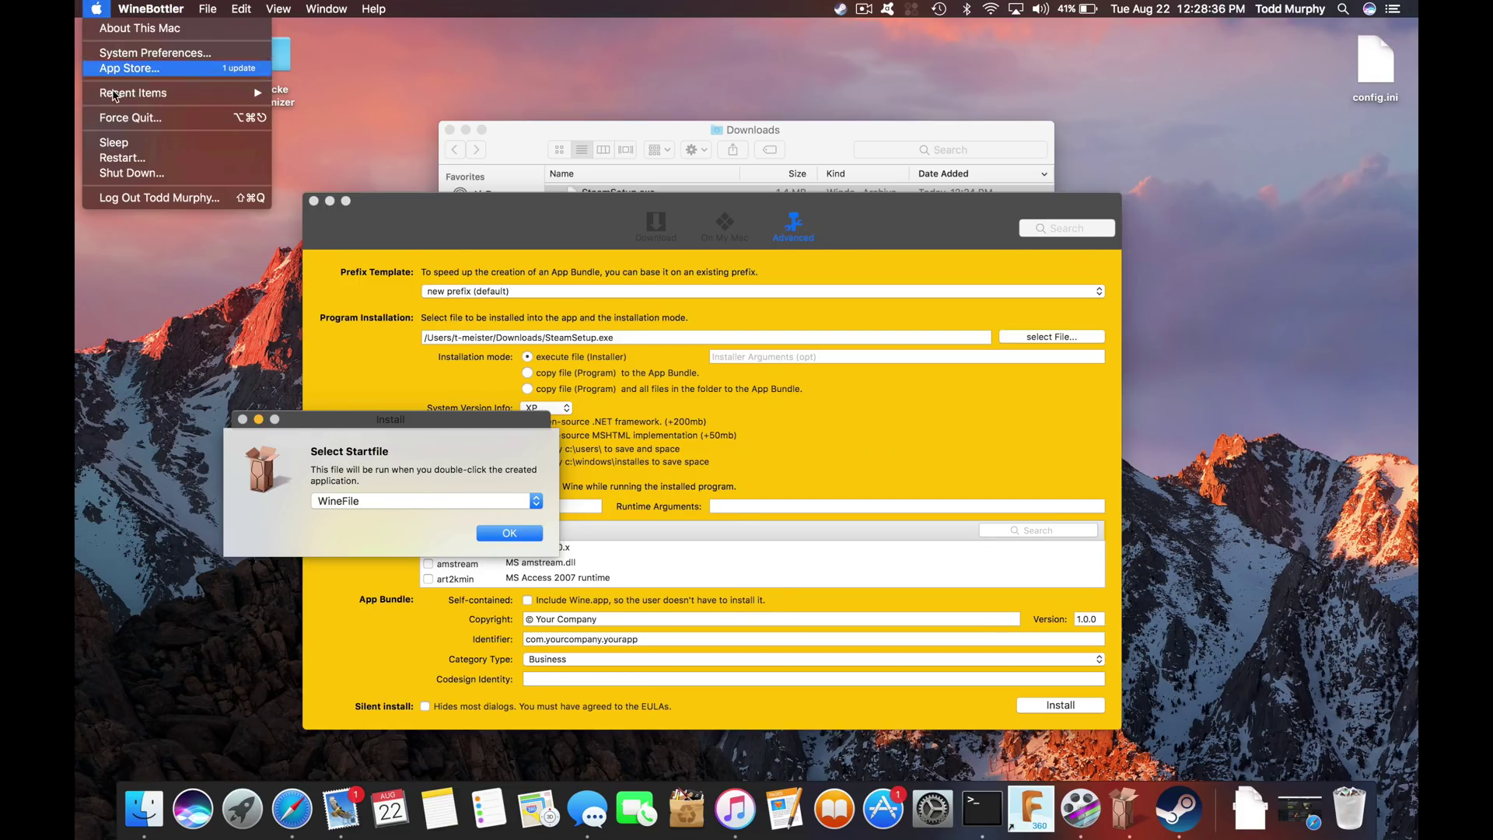
left_click(433, 497)
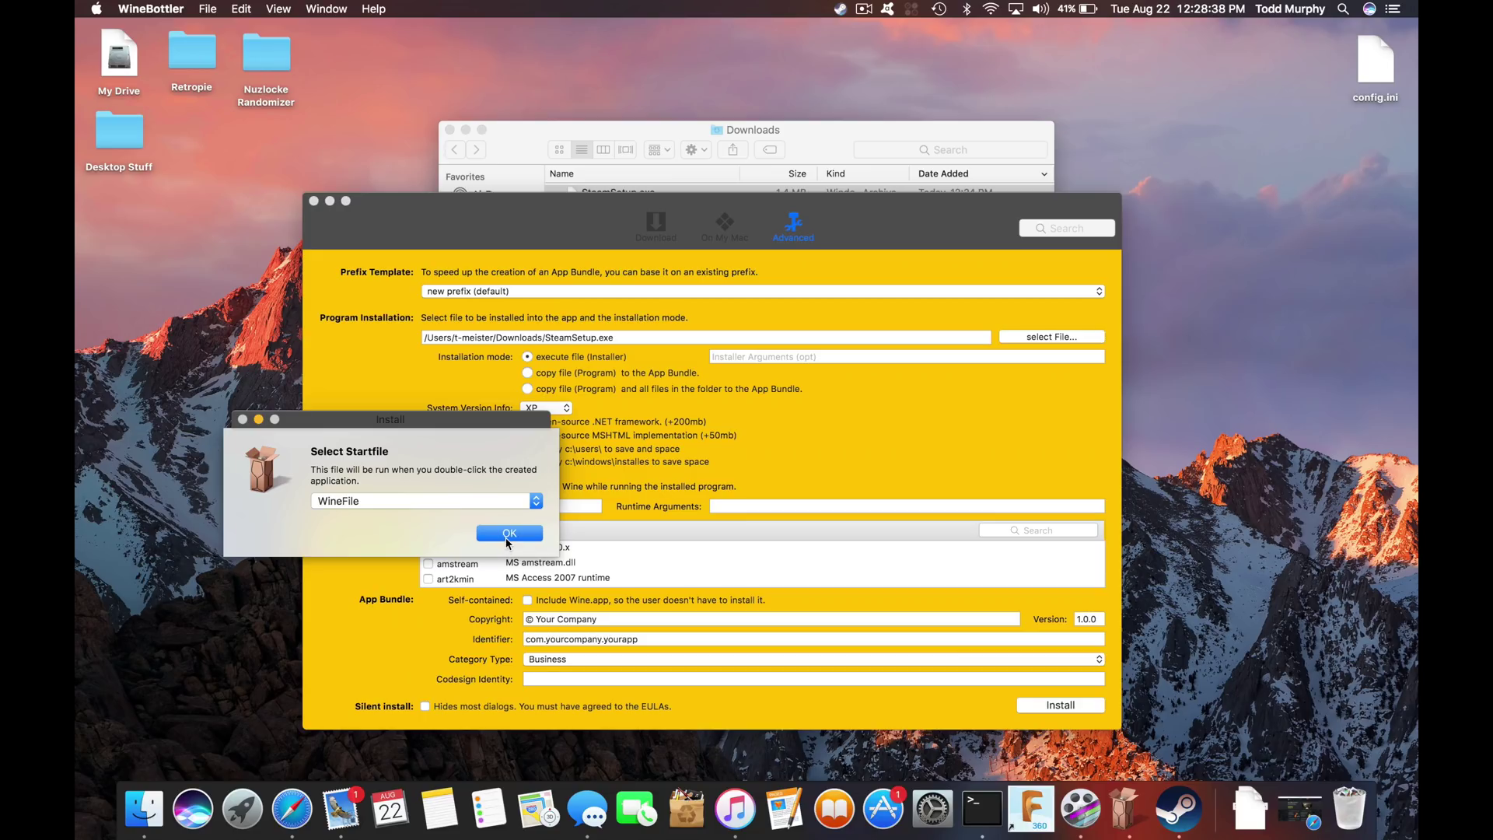
left_click(507, 536)
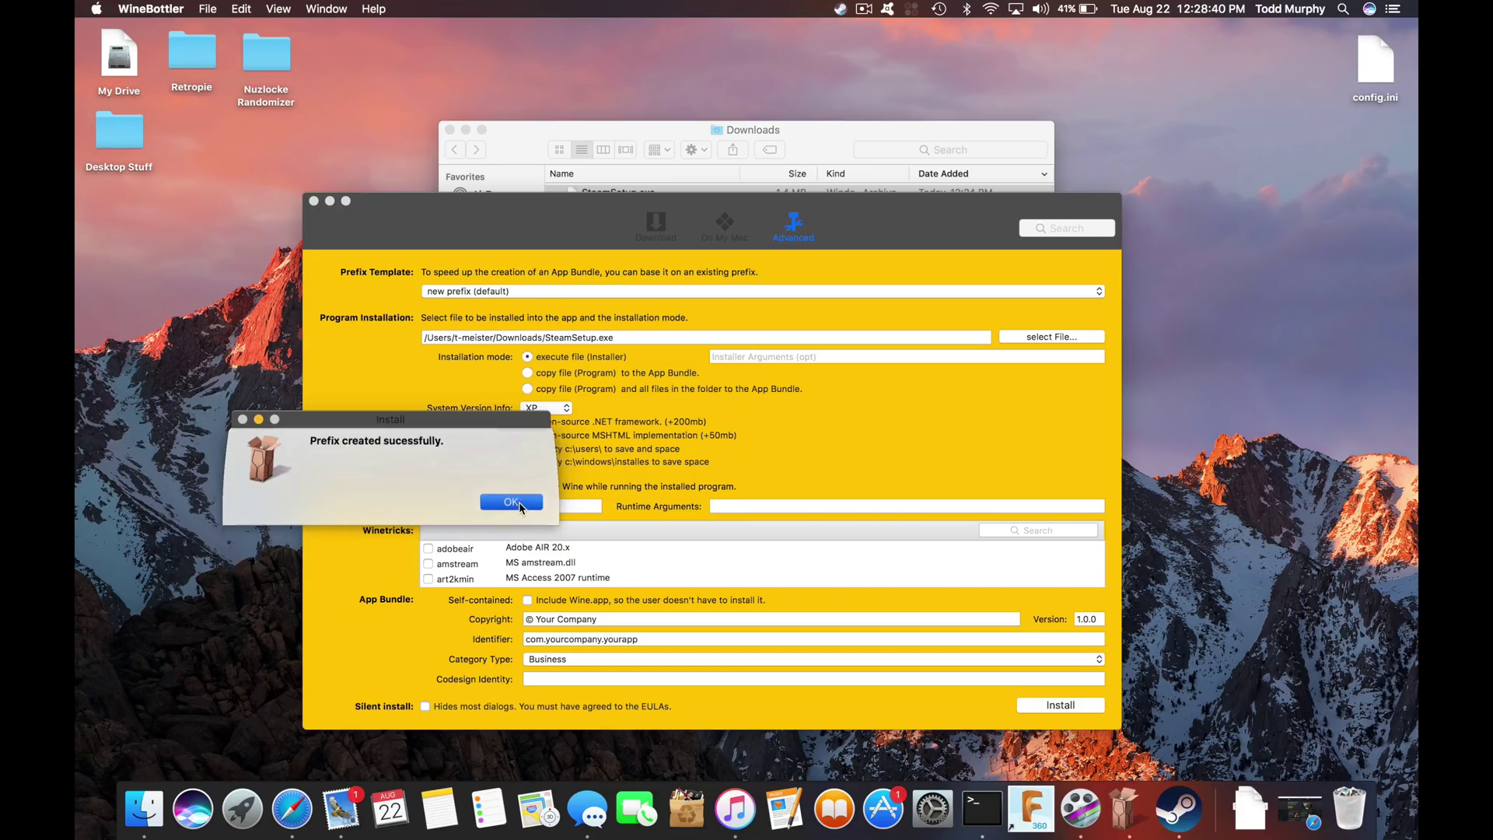
Dismiss the prefix-created message, then close the WineBottler and Downloads windows.
left_click(511, 502)
left_click(313, 201)
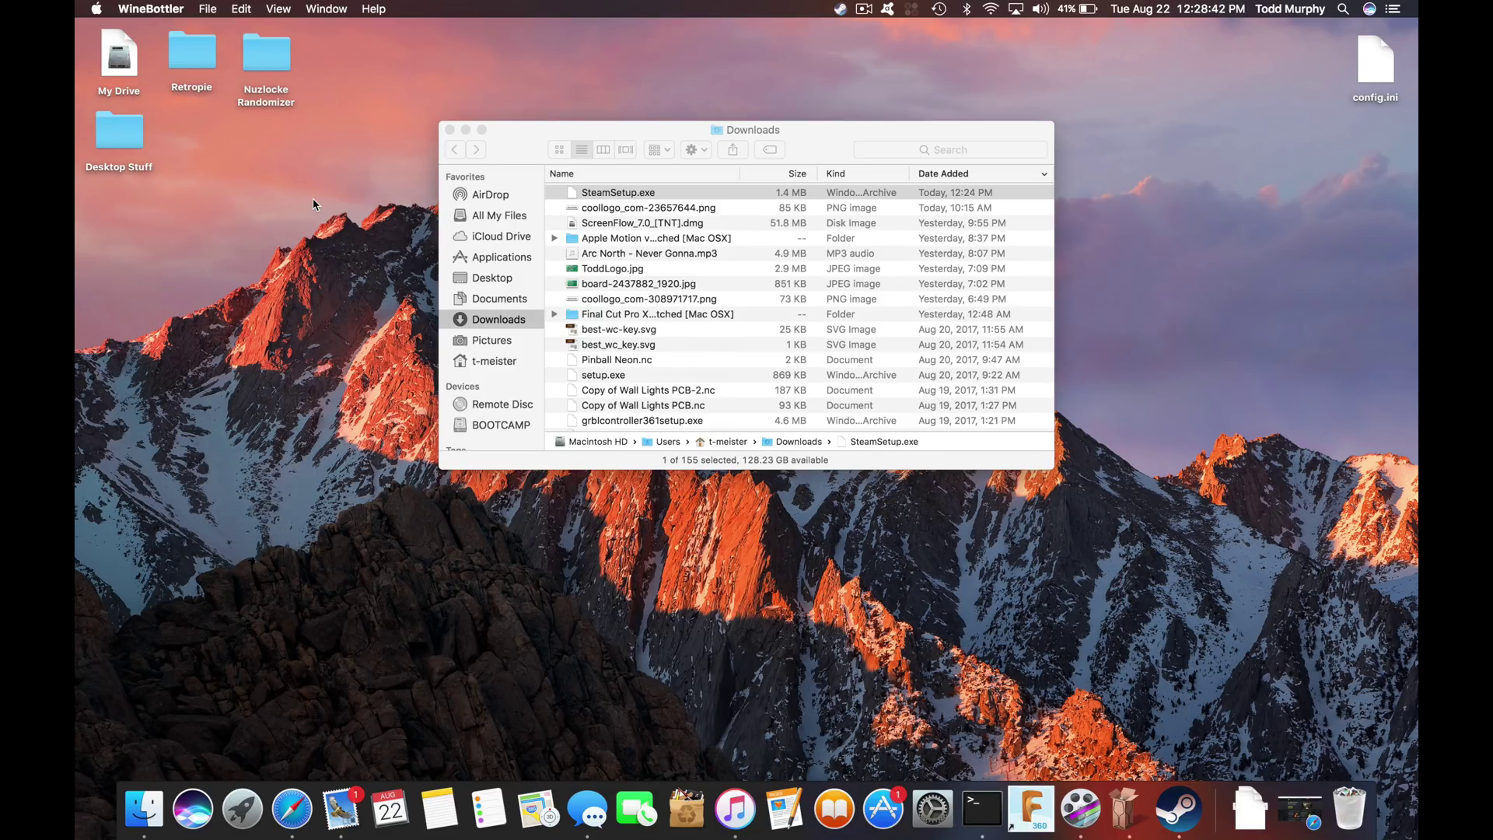
left_click(450, 130)
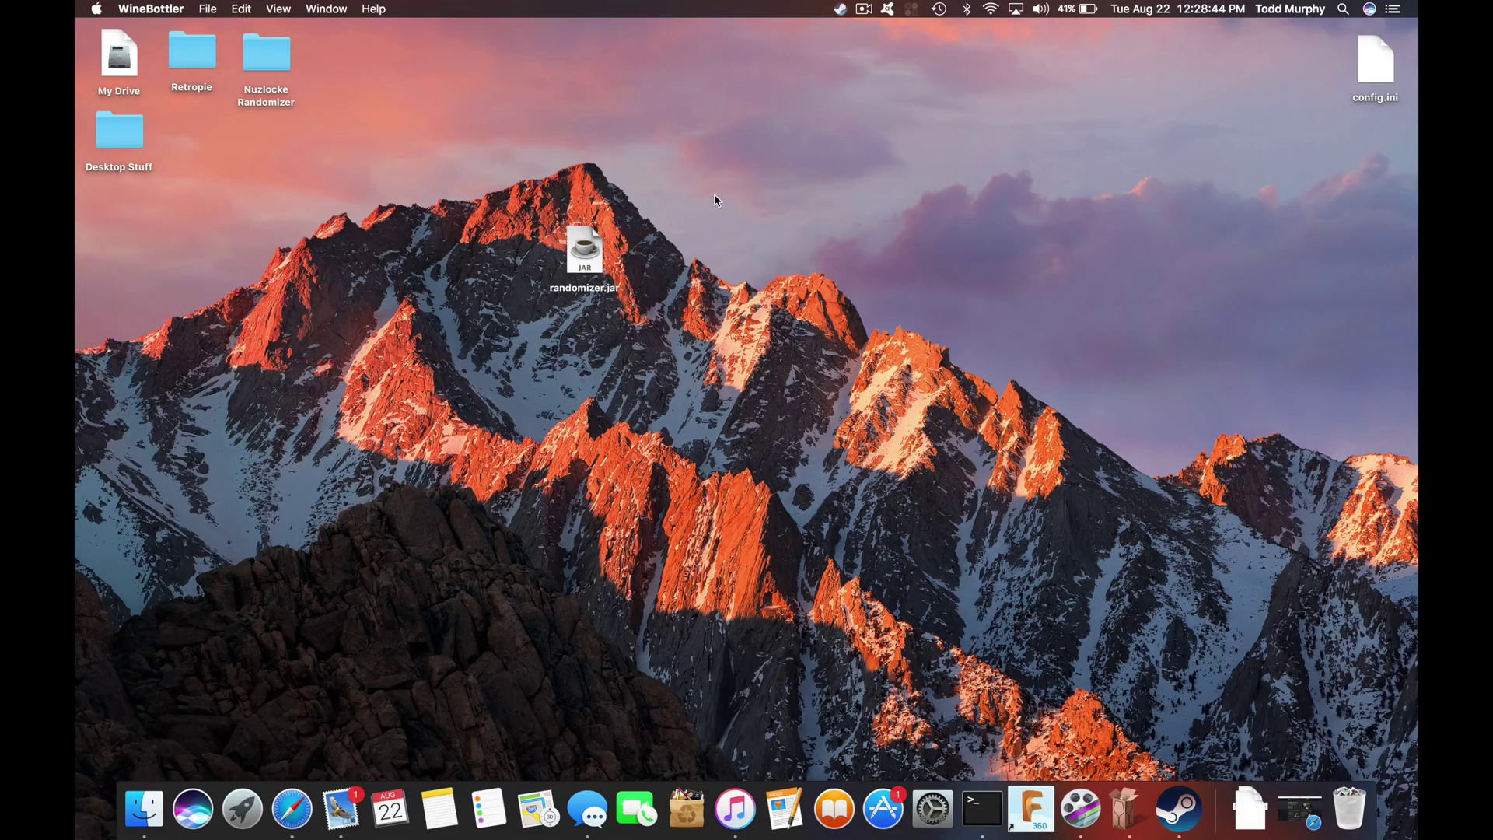